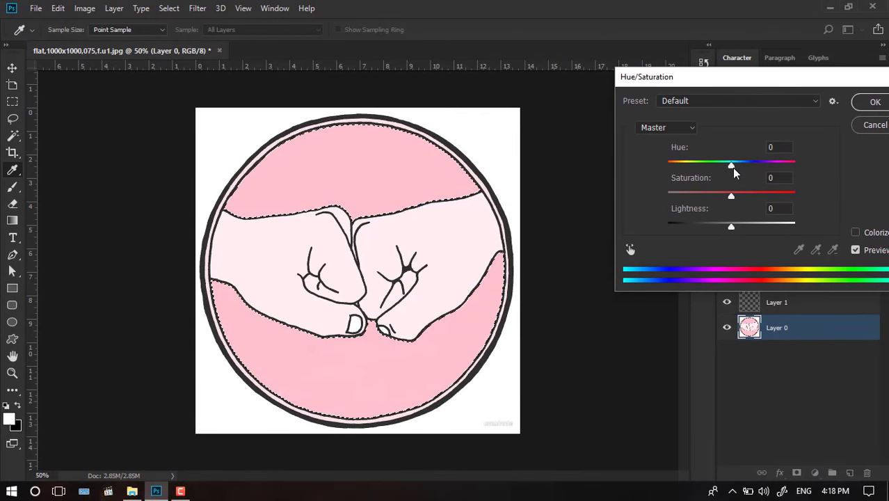
- Recolour the pink areas dark green with Hue +125, Saturation +100, Lightness -58
mouse_move(732, 166)
left_mouse_down()
mouse_move(703, 164)
mouse_move(751, 170)
mouse_move(701, 170)
left_mouse_up()
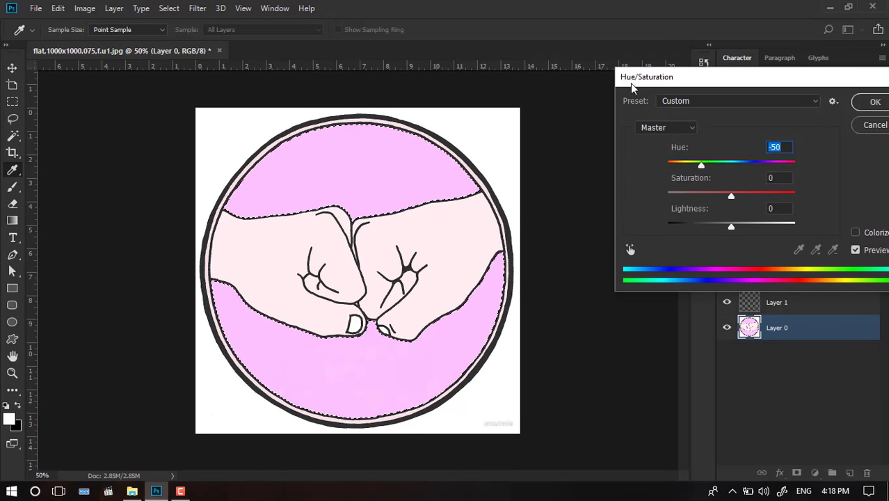
mouse_move(731, 200)
left_mouse_down()
mouse_move(681, 198)
mouse_move(806, 196)
left_mouse_up()
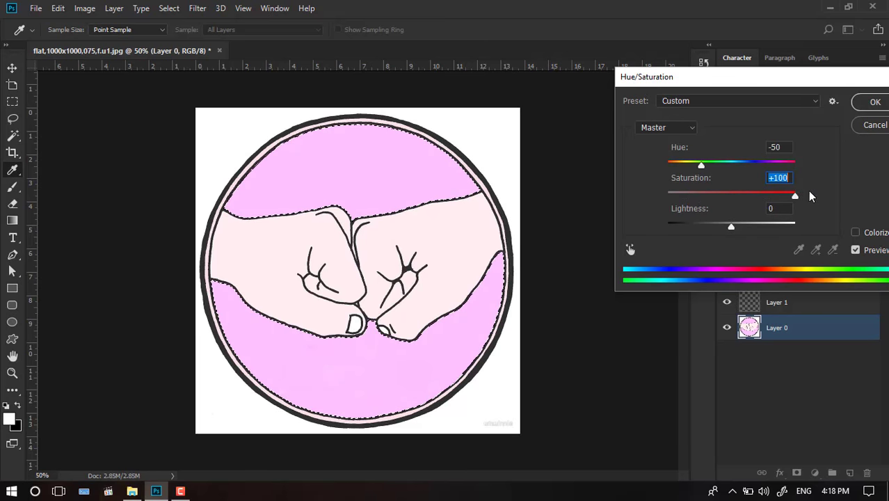
mouse_move(730, 226)
left_mouse_down()
mouse_move(791, 226)
mouse_move(675, 228)
mouse_move(712, 228)
left_mouse_up()
mouse_move(701, 164)
left_mouse_down()
mouse_move(794, 164)
mouse_move(780, 165)
left_mouse_up()
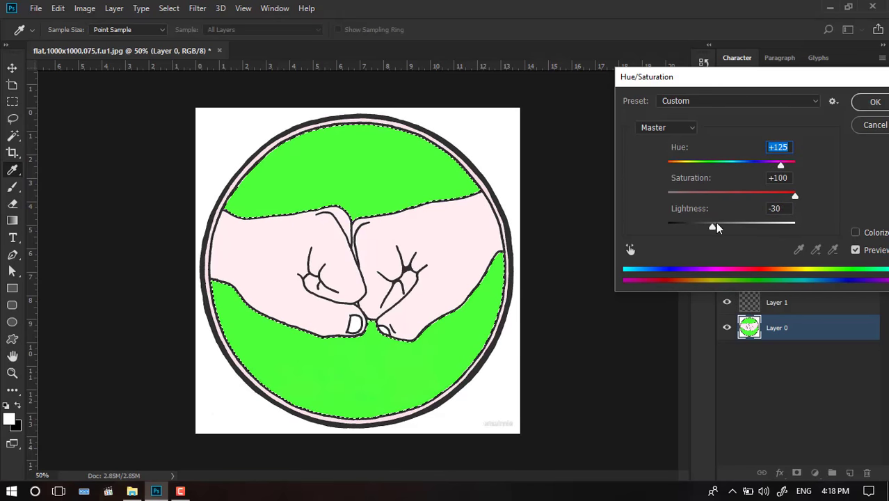
left_click_drag(712, 228, 691, 228)
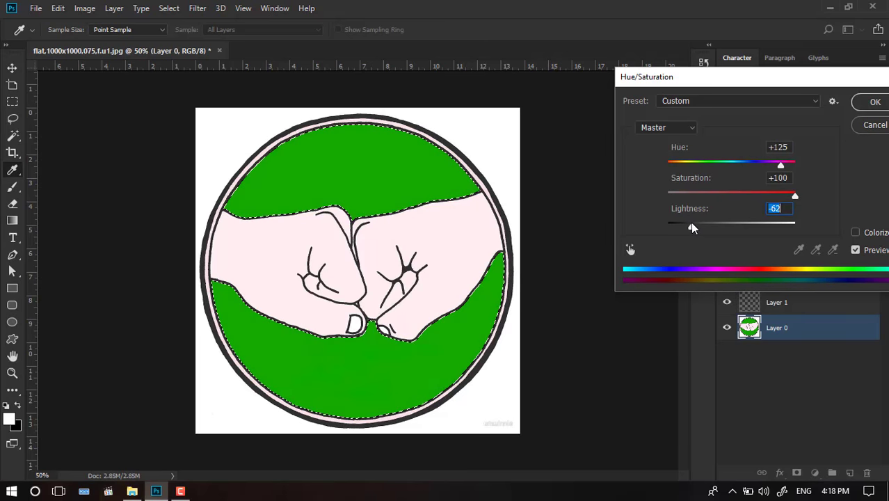
left_click_drag(692, 228, 695, 228)
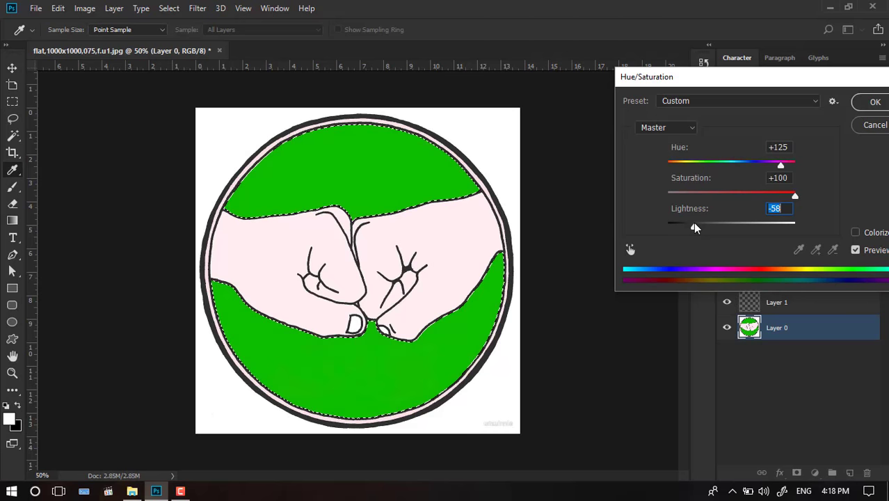
left_click(874, 102)
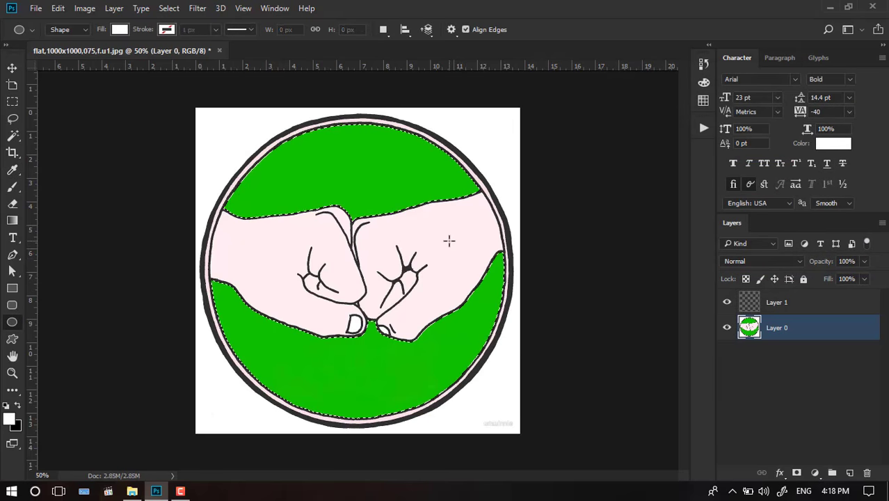
- Clear the selection and delete the empty Layer 1
key("ctrl+d")
left_click(777, 311)
key("Delete")
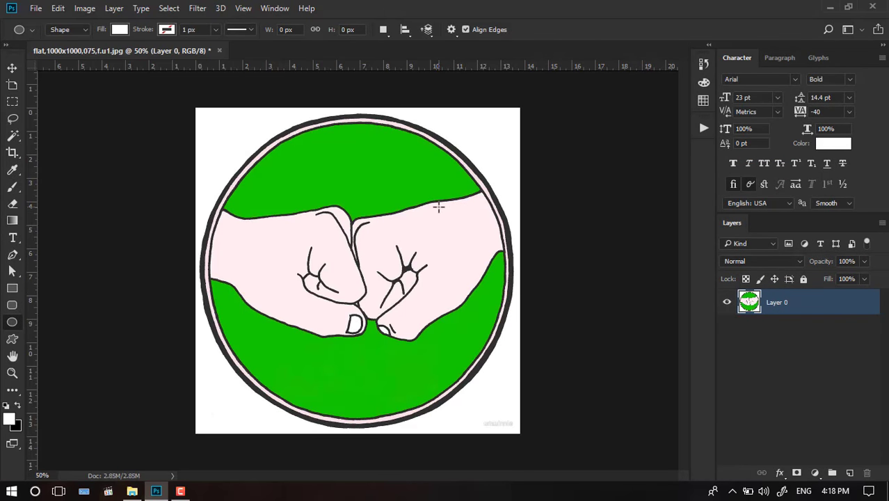
- Magic Wand the left fist and make it solid black with Lightness -100
key("w")
left_click(282, 242)
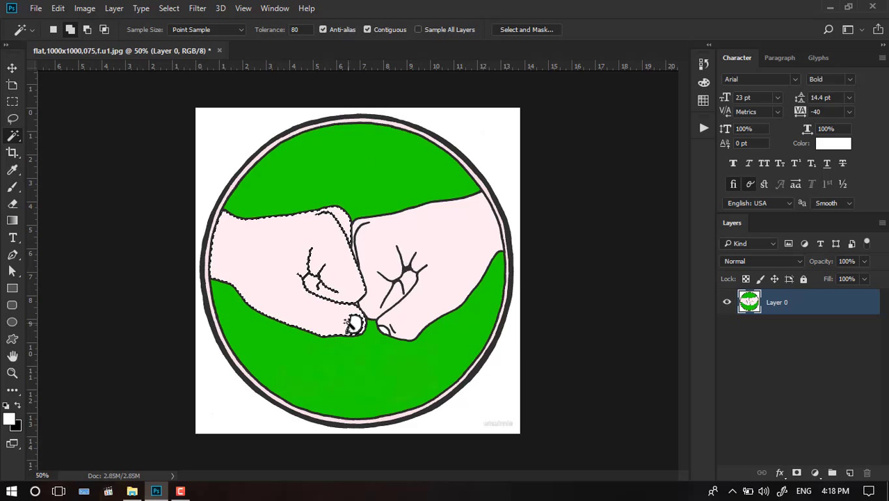
key("ctrl+u")
left_click_drag(431, 93, 638, 94)
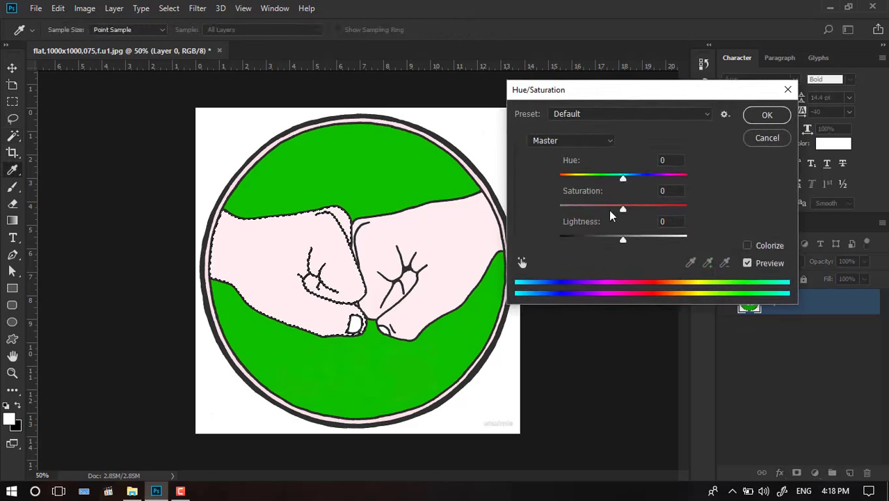
left_click_drag(623, 239, 529, 251)
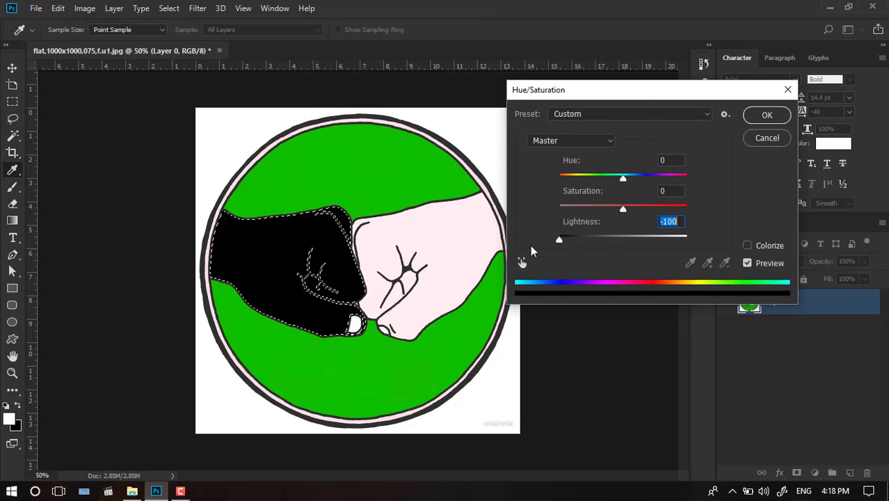
left_click_drag(556, 241, 578, 240)
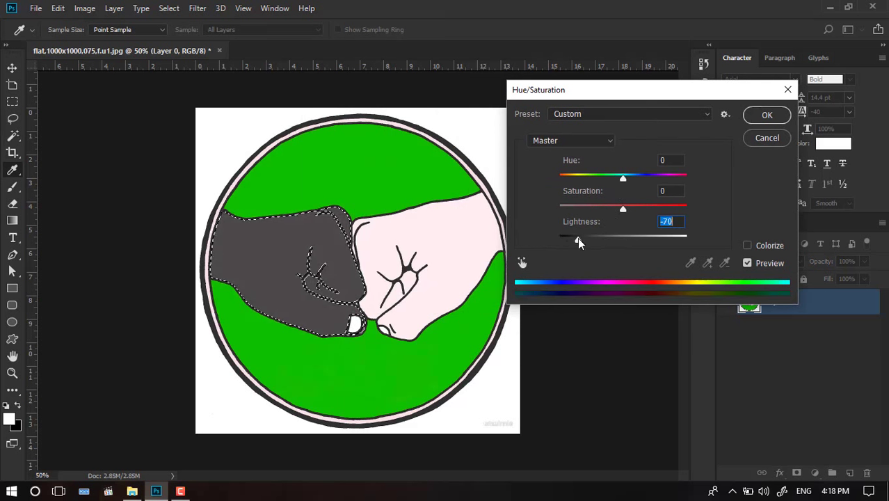
left_click_drag(578, 238, 531, 242)
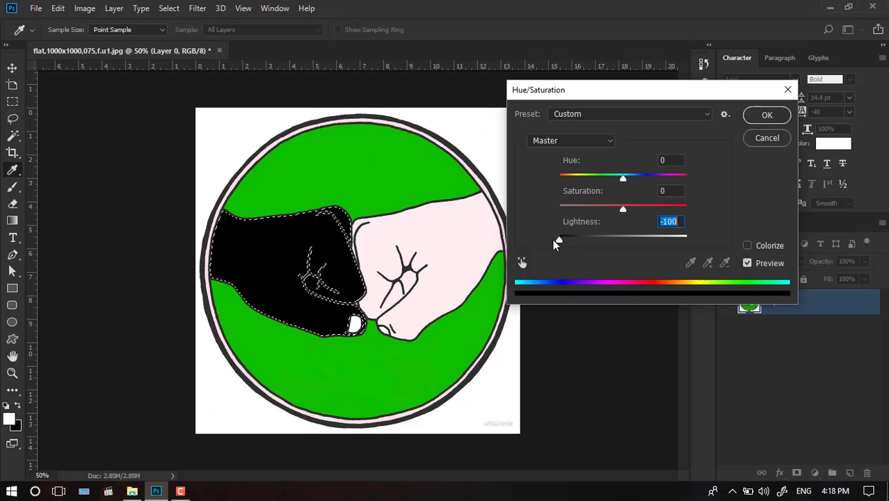
mouse_move(556, 241)
left_mouse_down()
mouse_move(603, 236)
mouse_move(543, 242)
left_mouse_up()
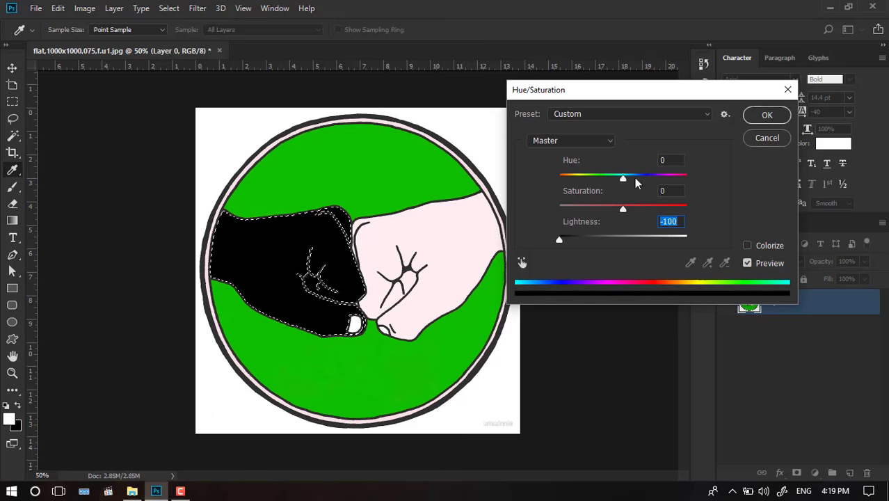
left_click(766, 115)
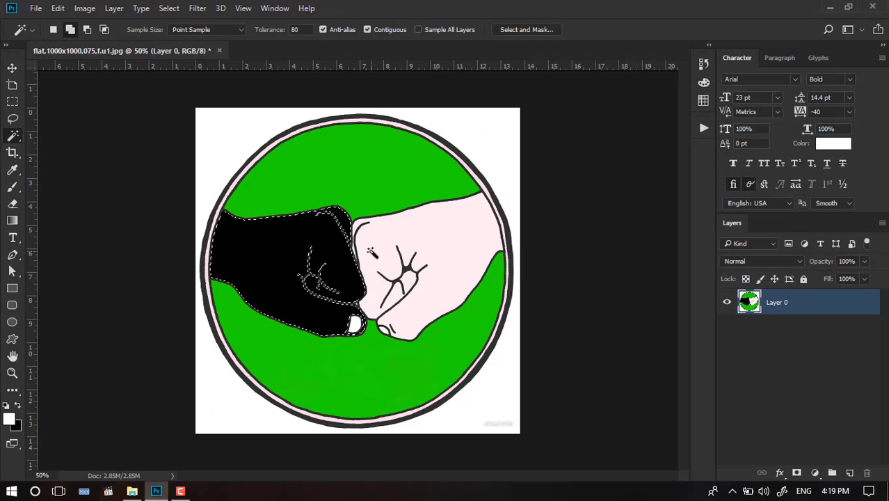
- Undo the black and recolour the left fist greyish-brown with Lightness -37
key("ctrl+z")
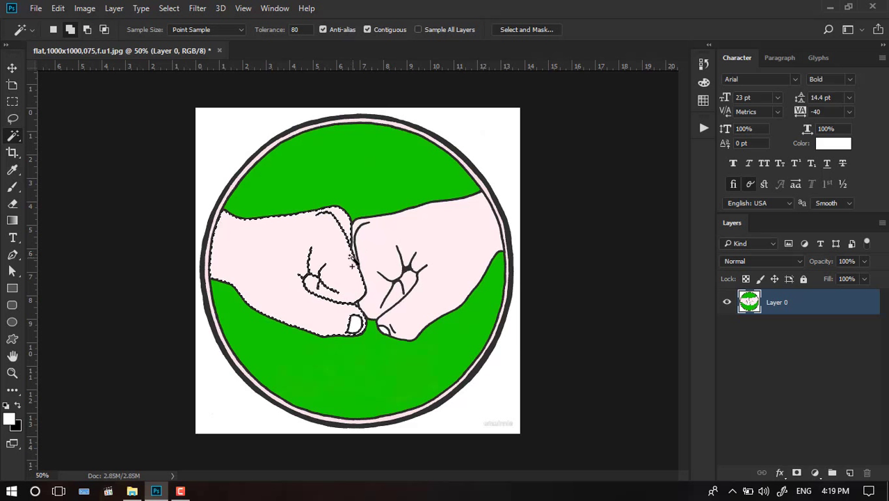
key("ctrl+u")
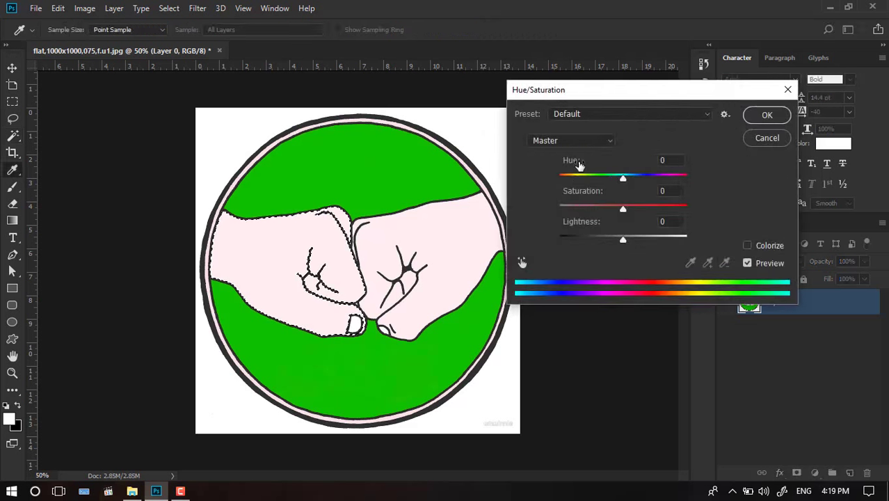
left_click_drag(621, 240, 601, 243)
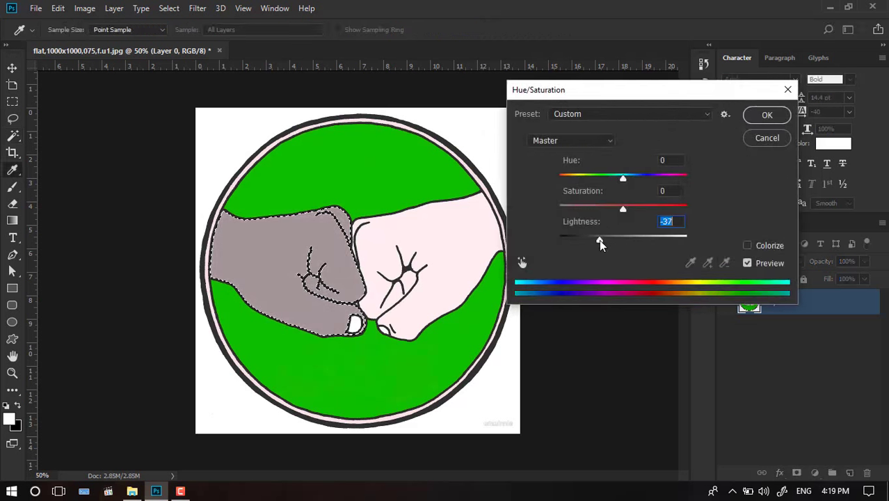
left_click(763, 115)
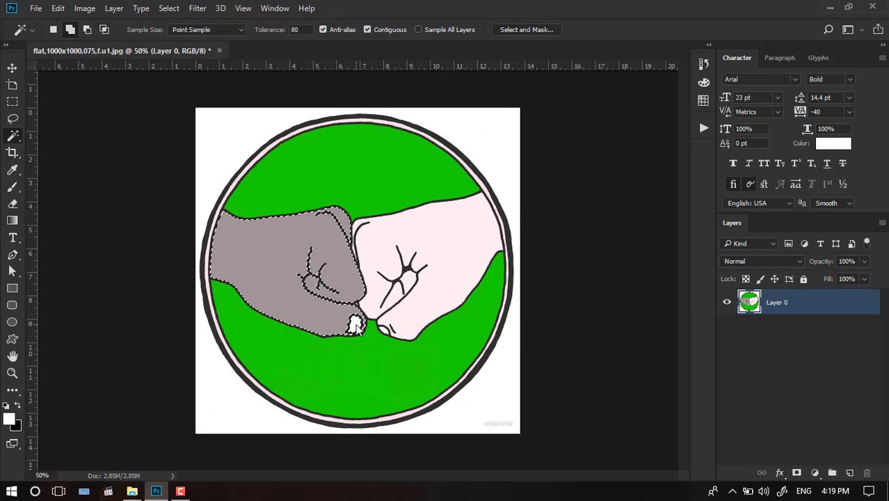
- Darken the fist's small white nail patch to grey with Hue/Saturation Lightness
key("ctrl+d")
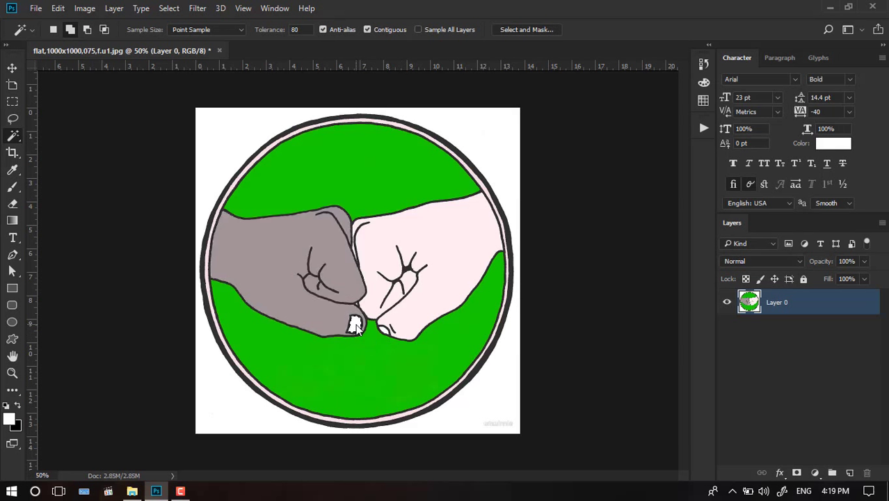
key("ctrl+u")
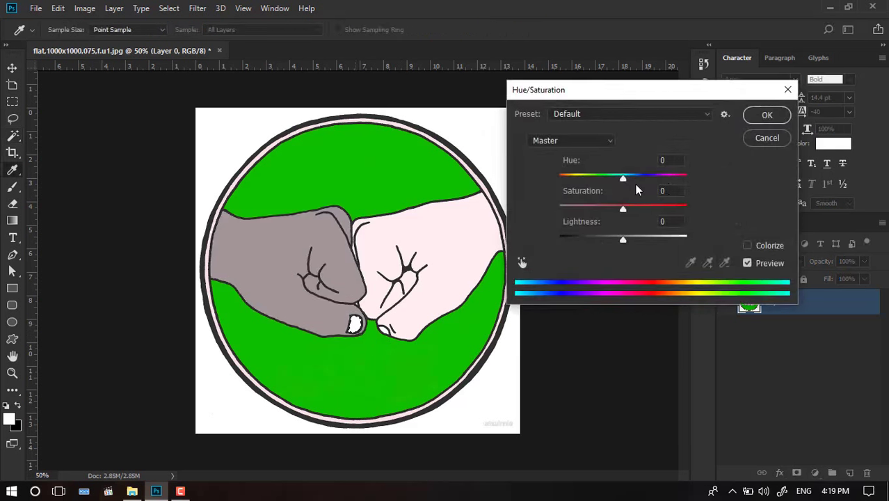
left_click_drag(619, 240, 596, 241)
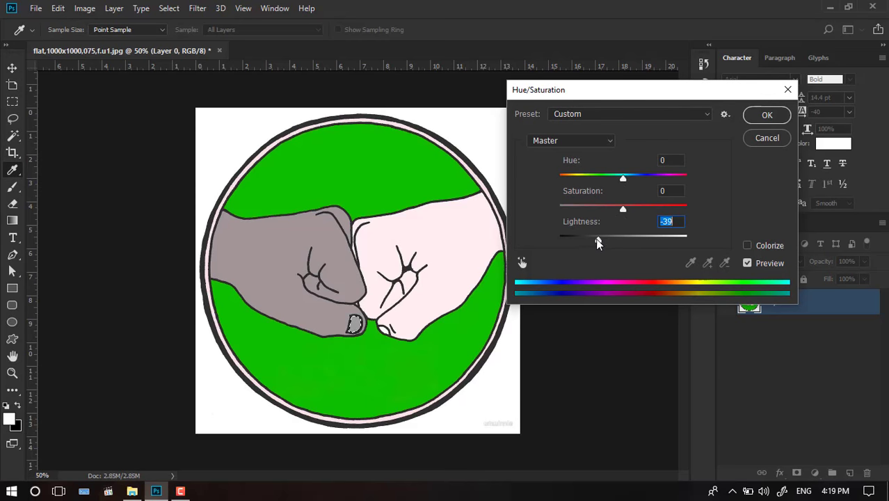
mouse_move(596, 239)
left_mouse_down()
mouse_move(582, 238)
mouse_move(619, 241)
mouse_move(602, 241)
left_mouse_up()
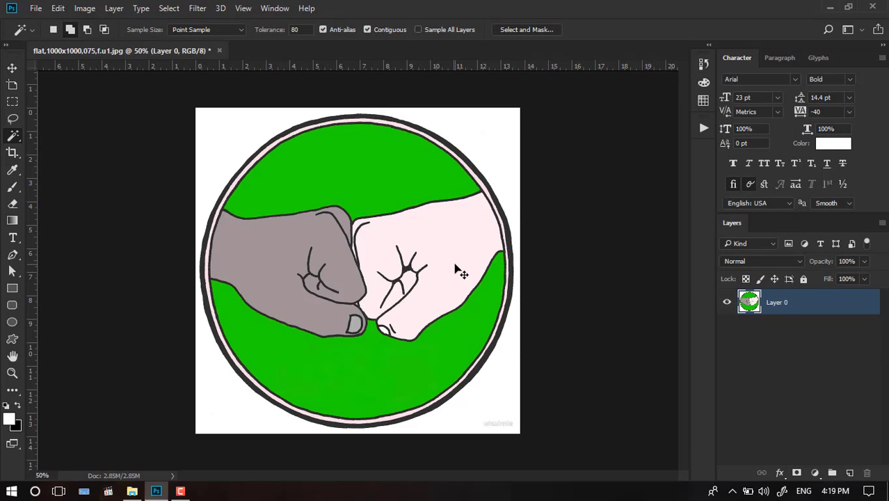
- Add MY text above the fists and begin trying fonts and a larger size
key("m")
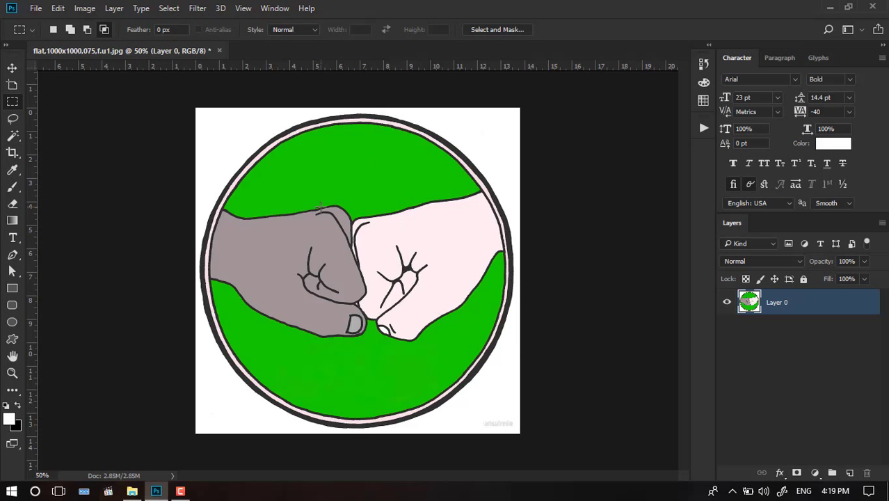
key("t")
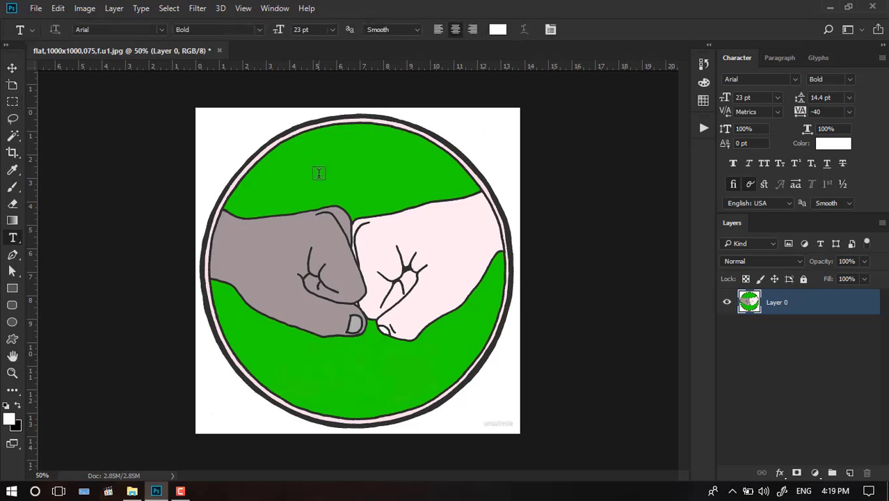
left_click(319, 173)
key("ctrl+a")
left_click(162, 30)
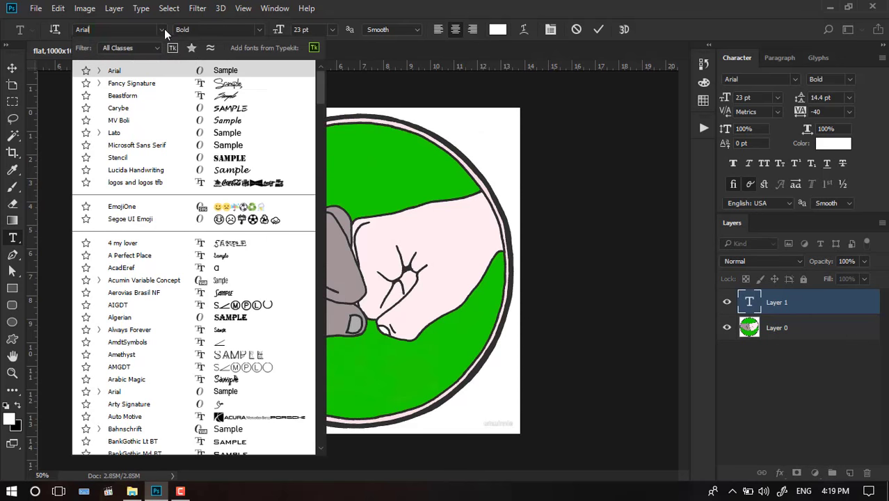
left_click(151, 31)
scroll(152, 31, "down", 2)
left_click_drag(281, 31, 306, 31)
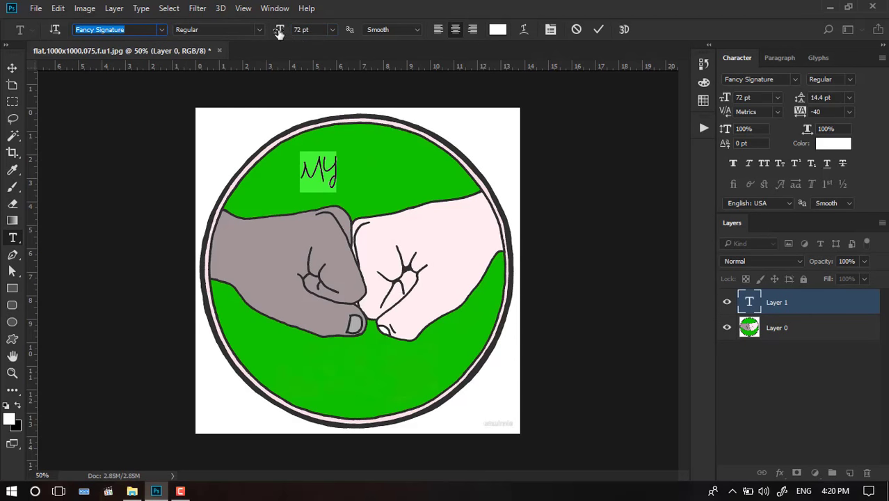
scroll(143, 30, "down", 3)
scroll(144, 30, "down", 2)
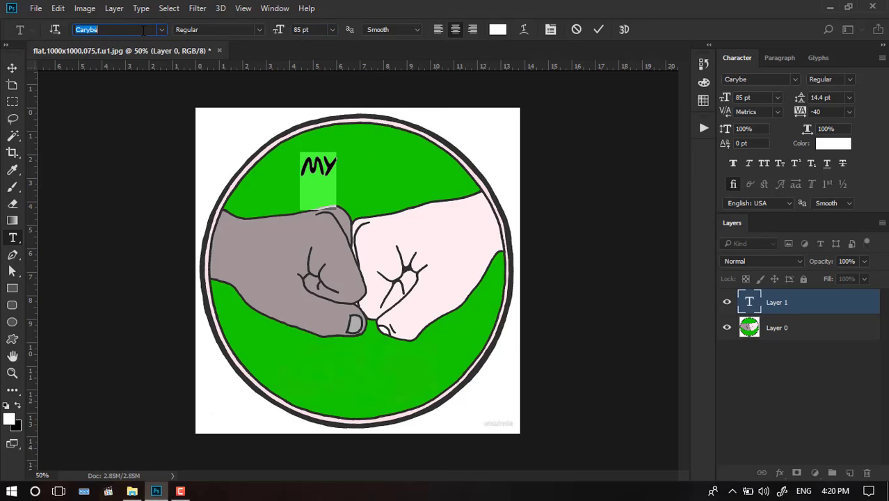
- Try the Fancy Signature font on the MY text
left_click(162, 29)
scroll(258, 201, "down", 2)
scroll(258, 200, "down", 3)
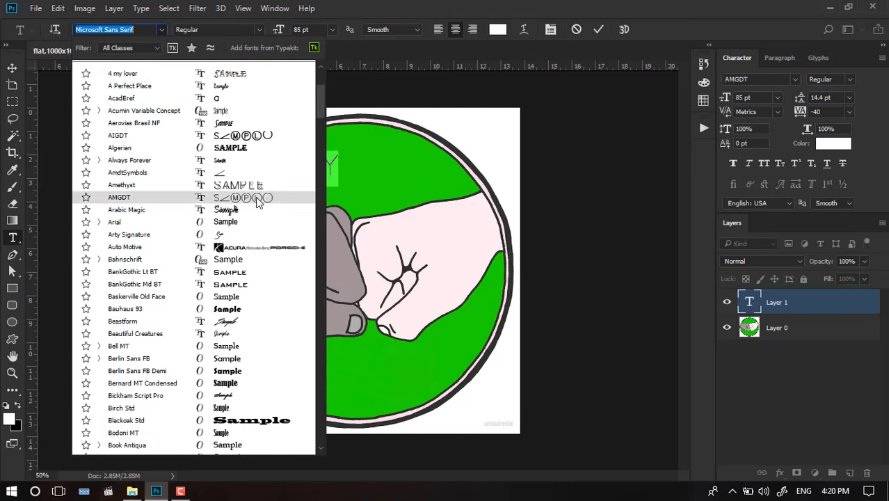
scroll(257, 201, "down", 5)
scroll(243, 213, "down", 5)
scroll(240, 221, "down", 4)
scroll(248, 217, "down", 2)
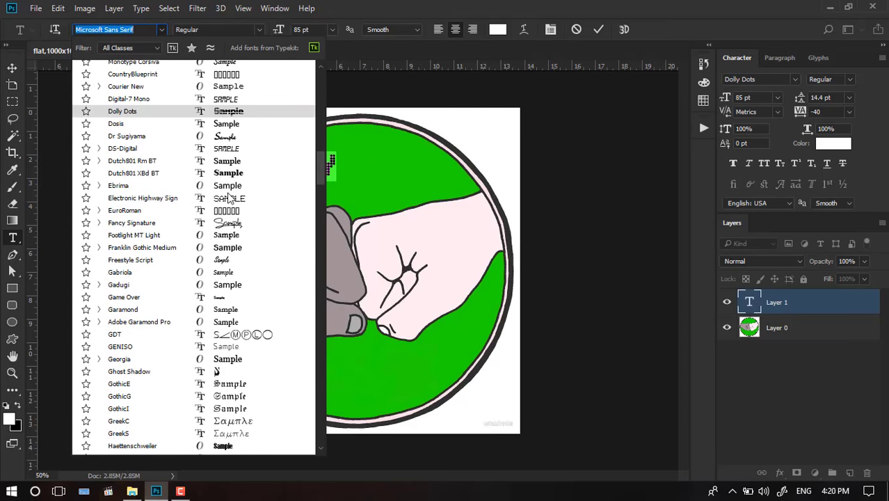
left_click(132, 223)
- Set MY in the INFECTED font at 180 pt and commit the text
left_click(162, 29)
scroll(181, 202, "down", 10)
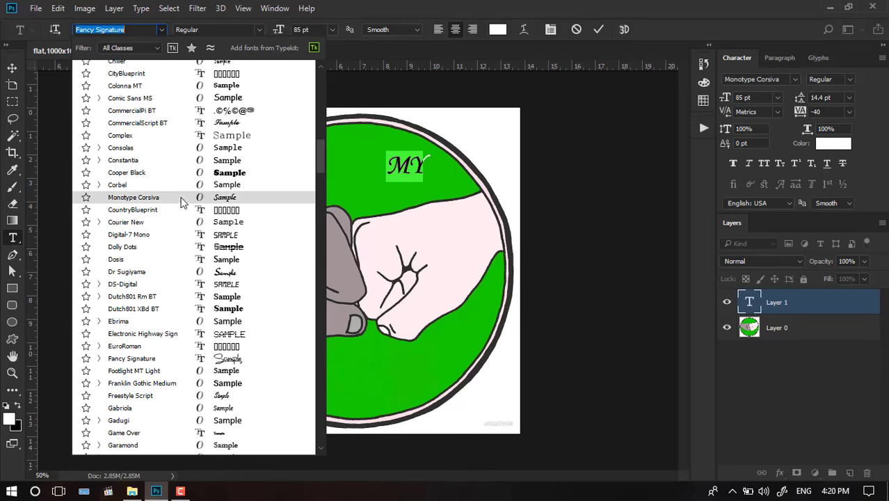
scroll(181, 202, "down", 5)
scroll(239, 243, "down", 4)
scroll(233, 275, "down", 1)
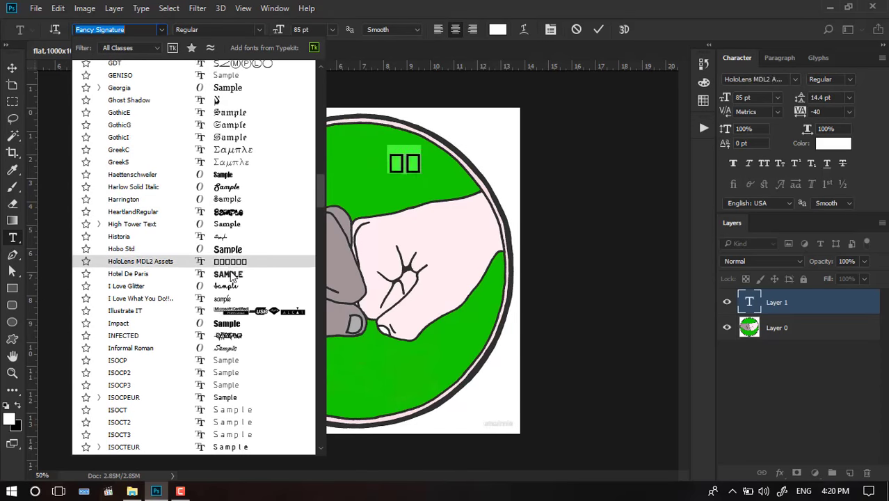
scroll(238, 208, "down", 4)
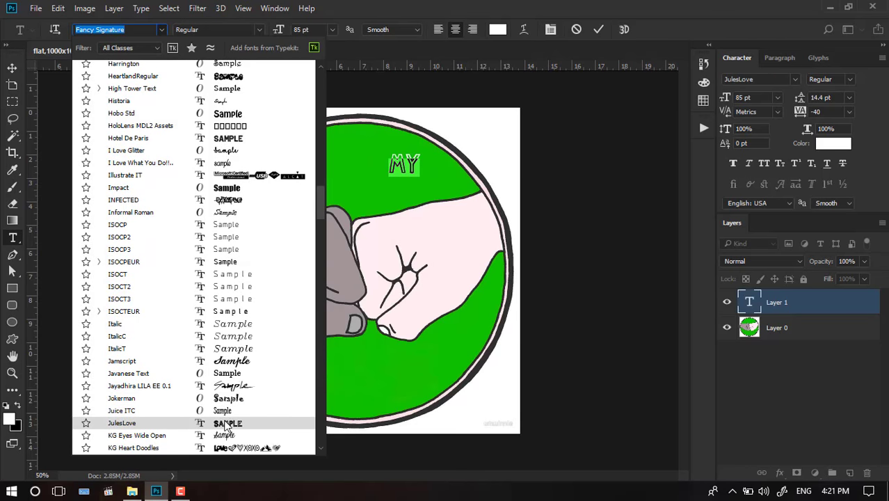
left_click(223, 200)
mouse_move(429, 224)
left_mouse_down()
mouse_move(410, 174)
mouse_move(374, 177)
left_mouse_up()
key("ctrl+Return")
key("v")
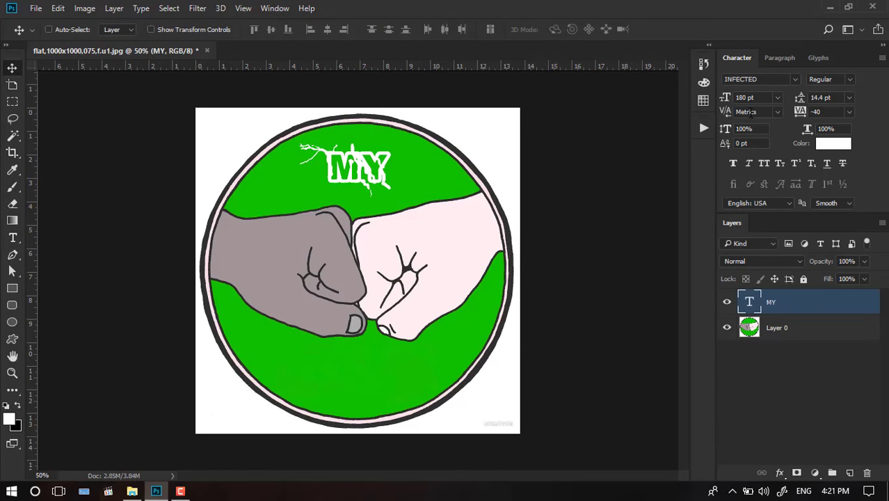
- Enlarge the MY text to 200 pt and shift it slightly right
double_click(744, 97)
type("200")
key("Return")
left_click_drag(387, 185, 391, 185)
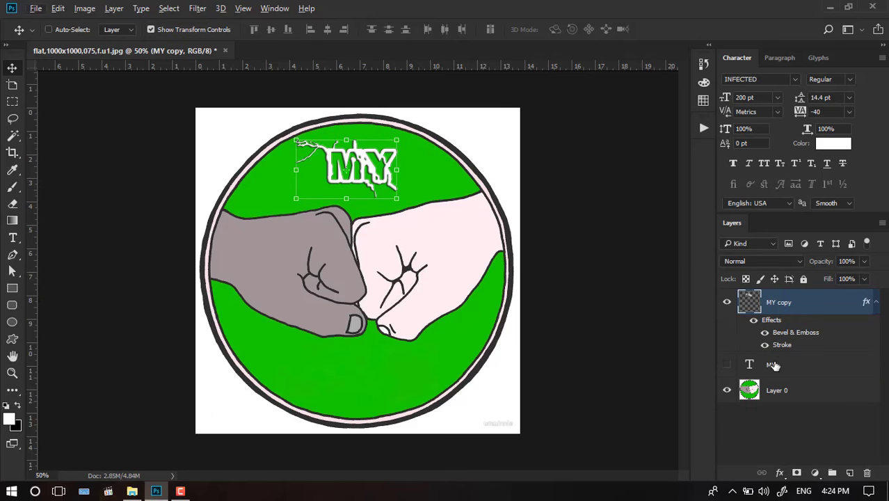
- Show the original MY layer and Alt-drag a copy to the circle's bottom
left_click(798, 368)
left_click(726, 365)
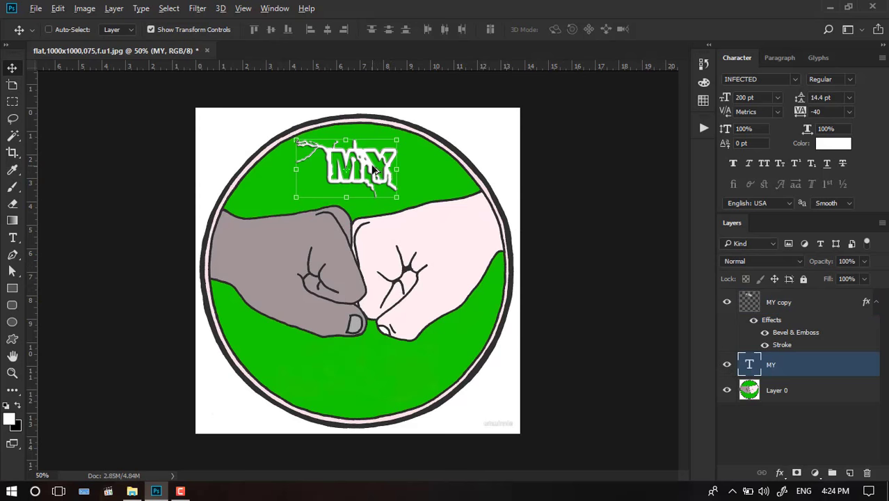
left_click_drag(374, 173, 363, 379)
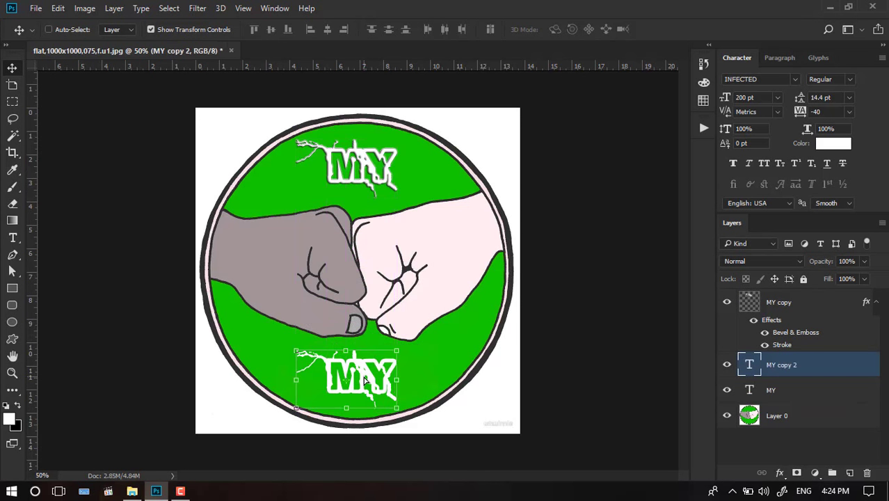
- Change the bottom MY copy's text to STUDENTS
double_click(749, 364)
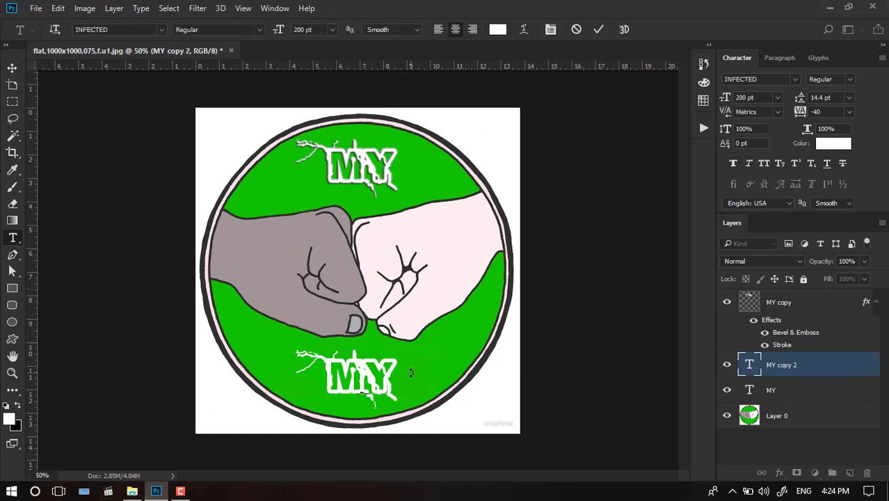
type("STUDEN")
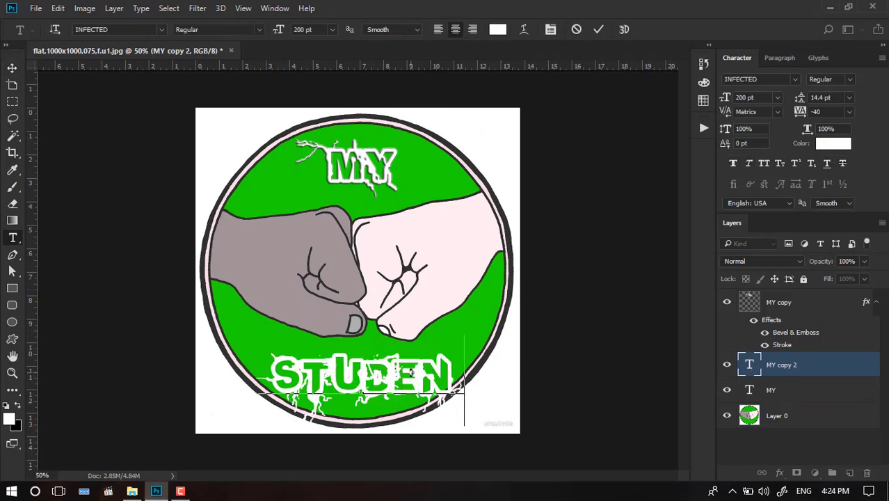
type("TS")
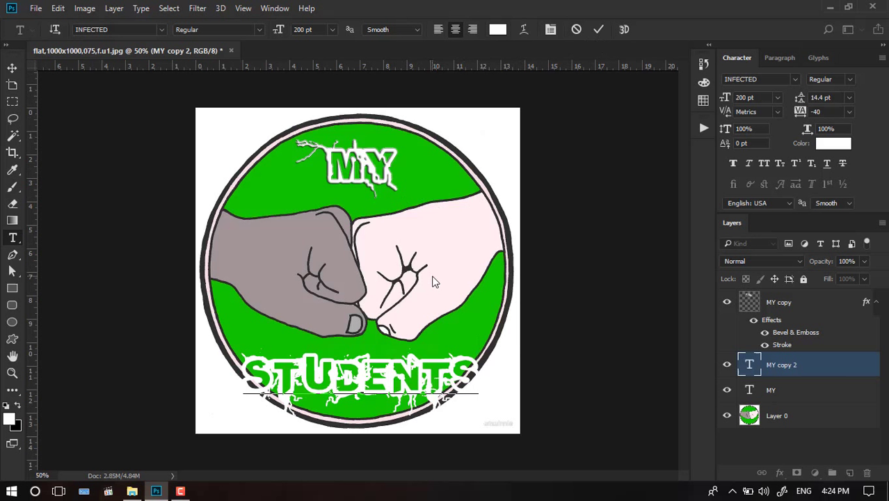
left_click(598, 29)
left_click(598, 30)
key("v")
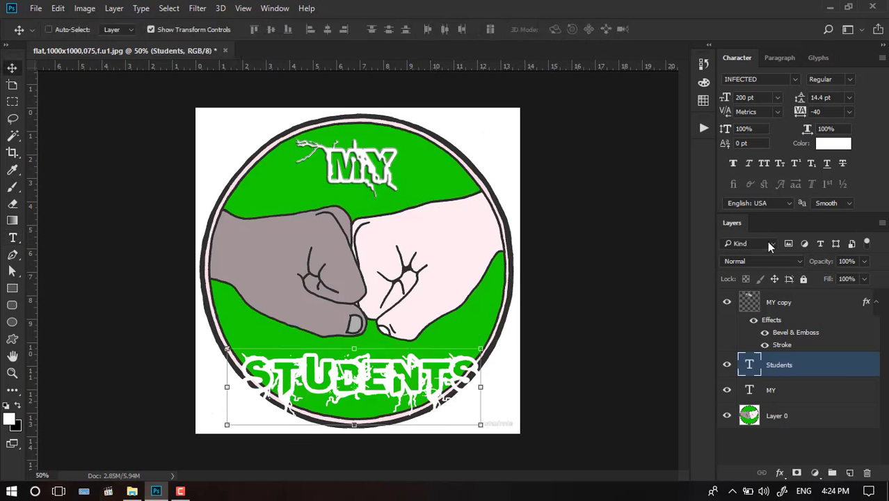
- Shrink STUDENTS to 143 pt and move it up inside the circle
mouse_move(726, 98)
left_mouse_down()
mouse_move(715, 104)
mouse_move(724, 106)
left_mouse_up()
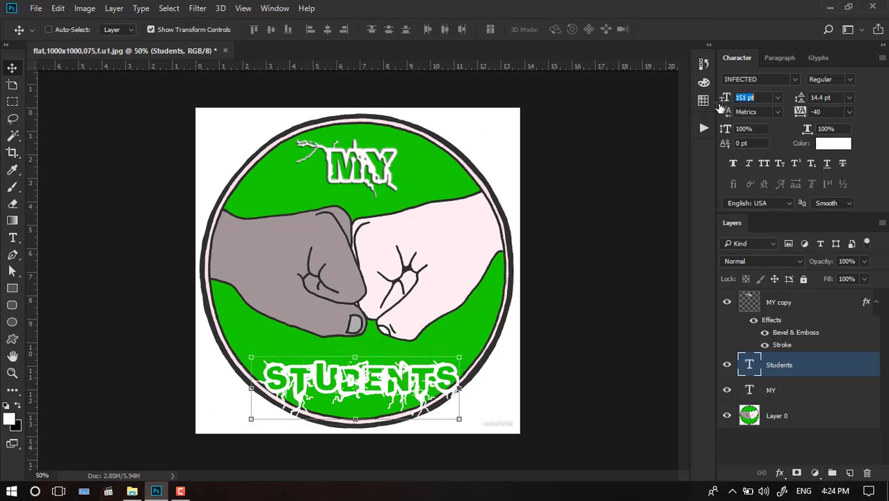
left_click_drag(724, 106, 723, 106)
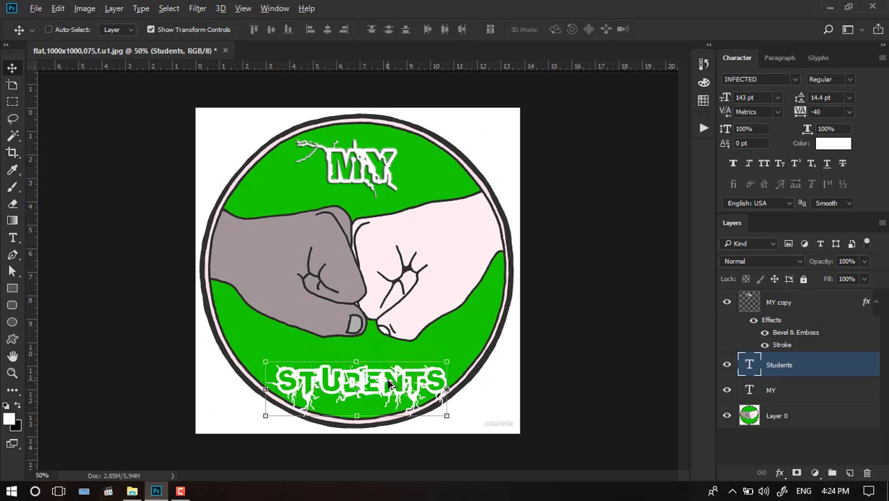
left_click_drag(389, 384, 392, 362)
key("ctrl+z")
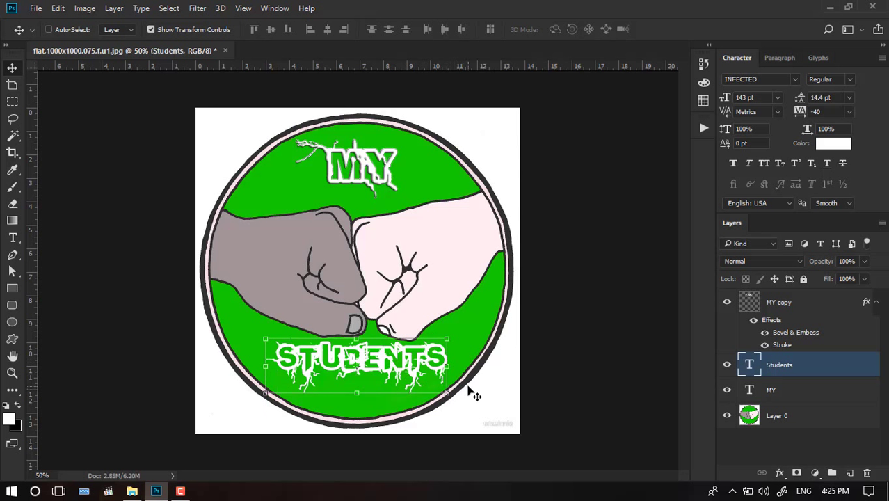
key("Left")
key("Left")
- Hide transform controls and place a vertical guide where the fists meet
key("Left")
key("Left")
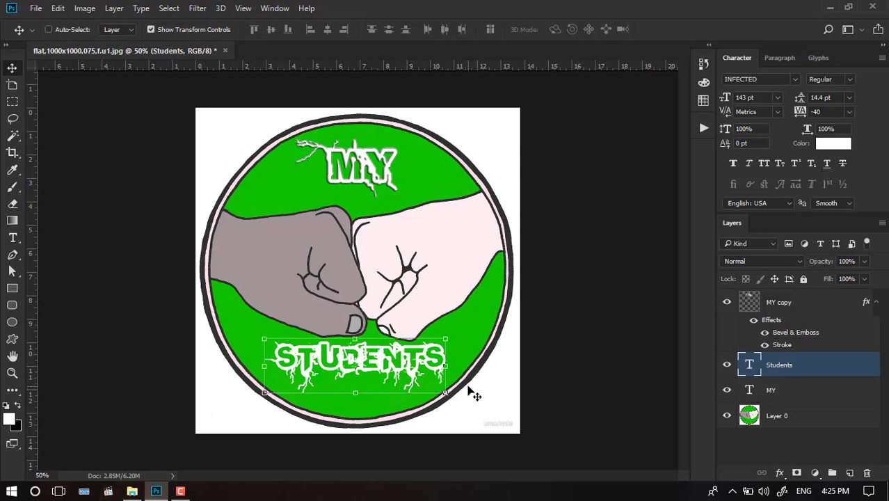
key("Left")
key("Left")
key("Left")
key("Left")
left_click(200, 30)
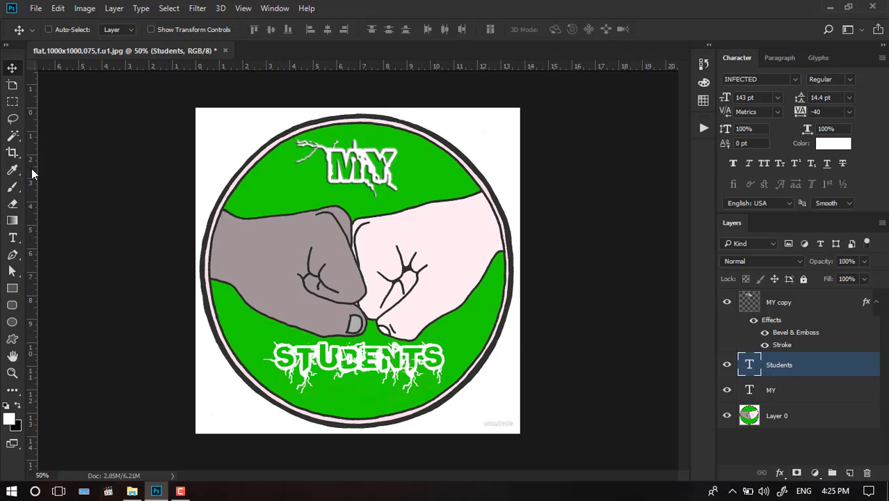
left_click_drag(30, 172, 366, 174)
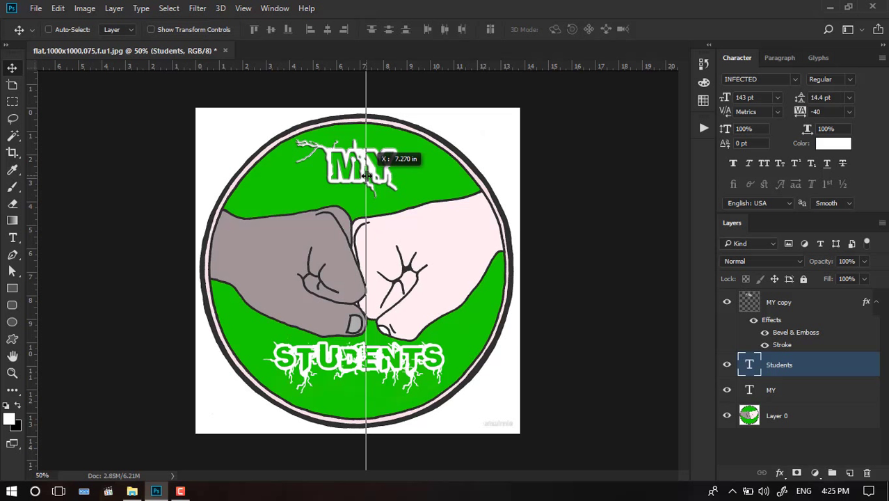
left_click_drag(366, 174, 360, 176)
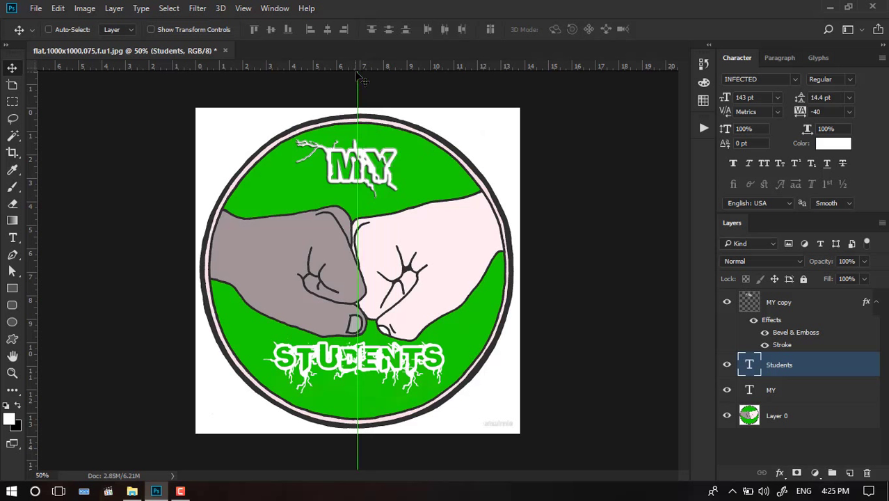
left_click_drag(358, 78, 354, 79)
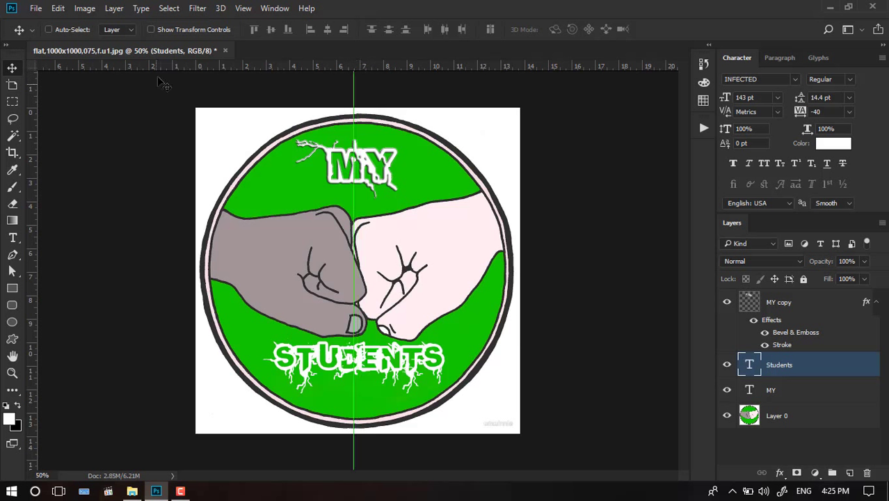
- Place a horizontal guide across the middle of the fists, about 6.7 in down
left_click_drag(162, 66, 138, 113)
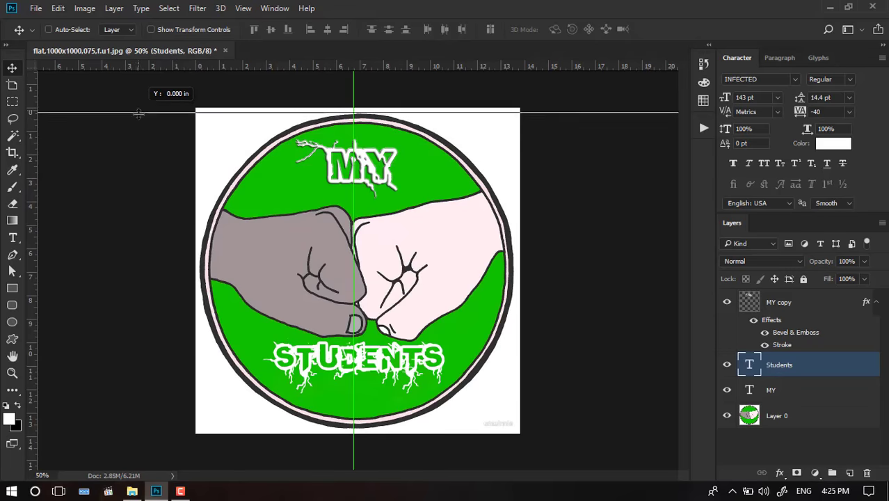
mouse_move(139, 113)
left_mouse_down()
mouse_move(192, 431)
mouse_move(189, 259)
left_mouse_up()
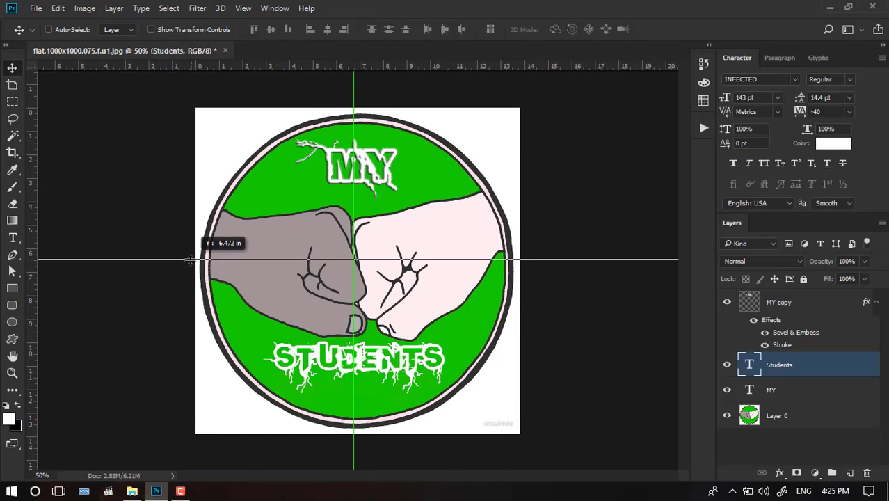
mouse_move(190, 260)
left_mouse_down()
mouse_move(187, 241)
mouse_move(185, 251)
left_mouse_up()
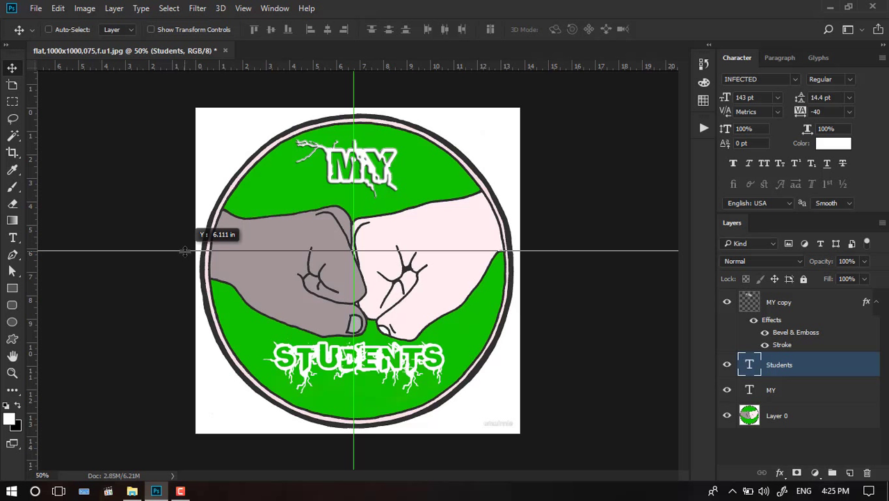
left_click_drag(185, 251, 181, 256)
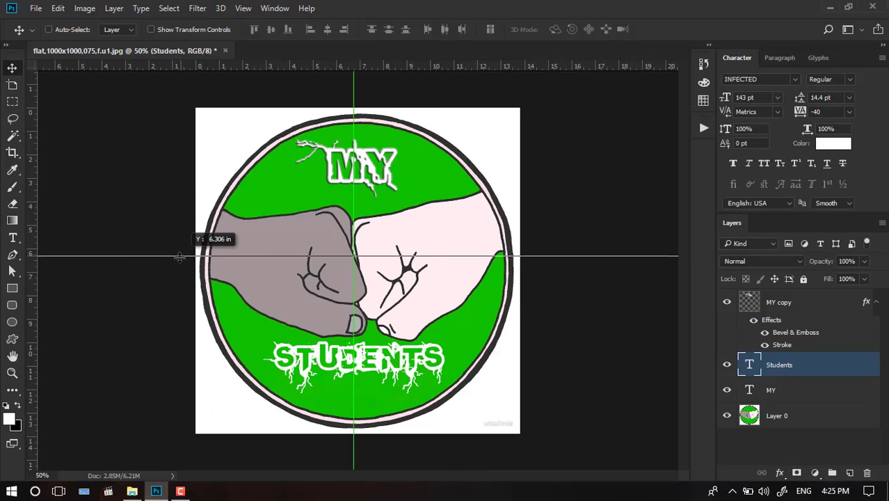
left_click_drag(181, 256, 179, 265)
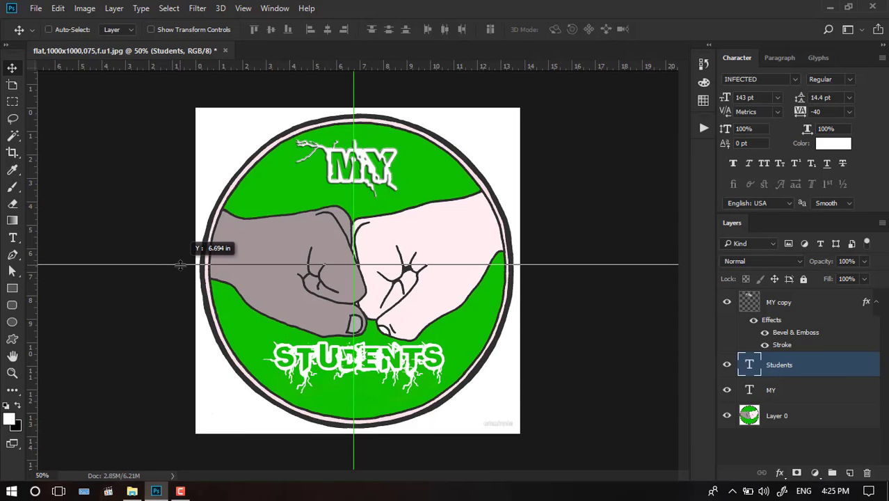
left_click_drag(179, 265, 179, 264)
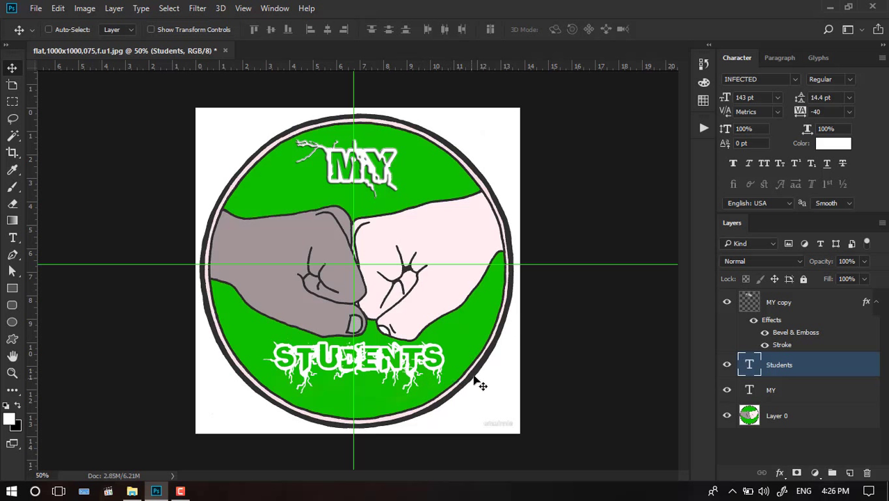
- Select the MY copy layer and remove both guides
left_click(786, 322)
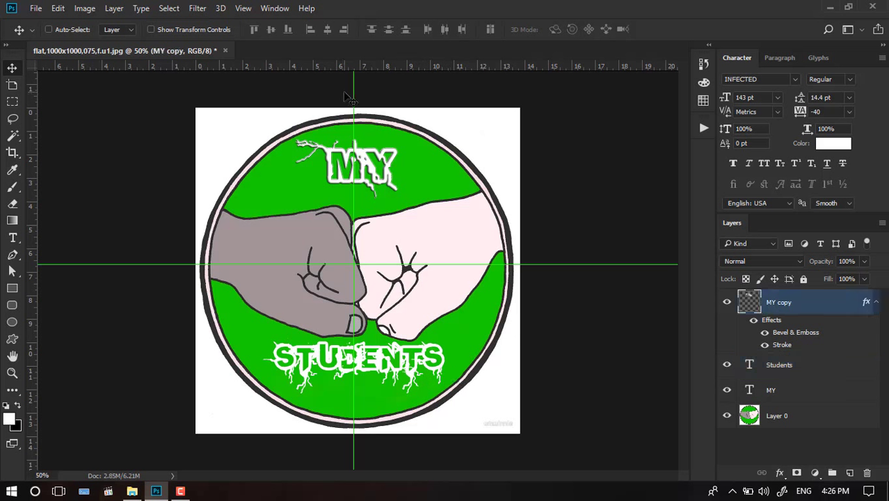
left_click_drag(353, 94, 352, 64)
left_click_drag(340, 265, 355, 64)
- Paste MY copy's Bevel & Emboss and Stroke onto Students, nudging it left and down
right_click(789, 301)
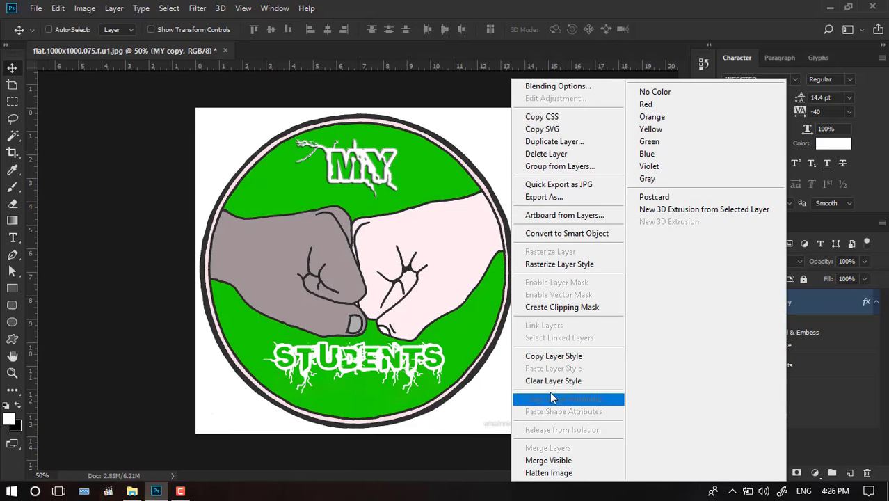
left_click(553, 356)
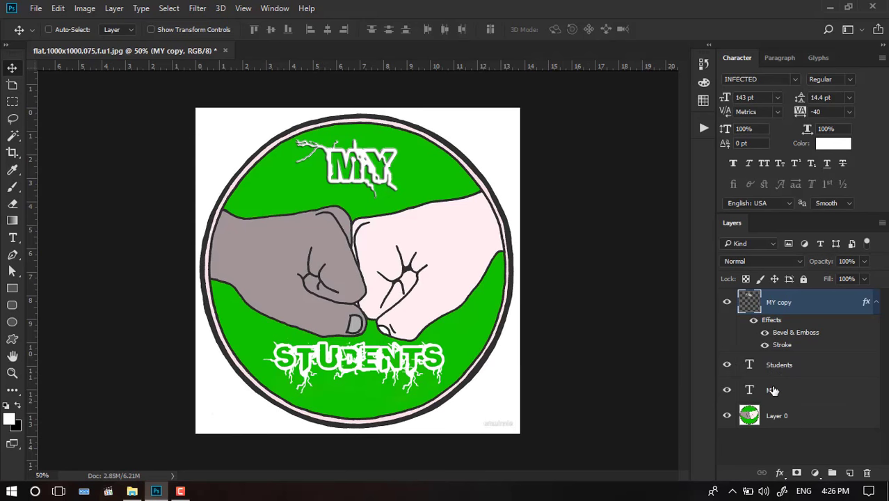
right_click(796, 369)
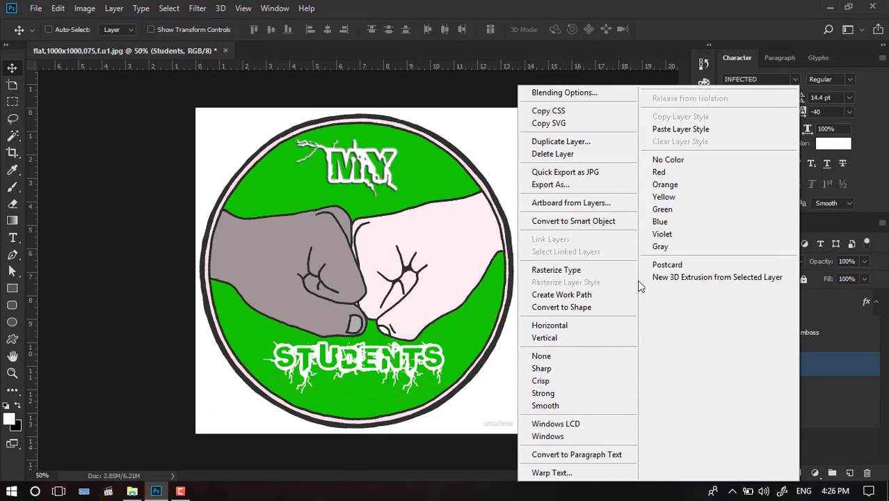
left_click(680, 128)
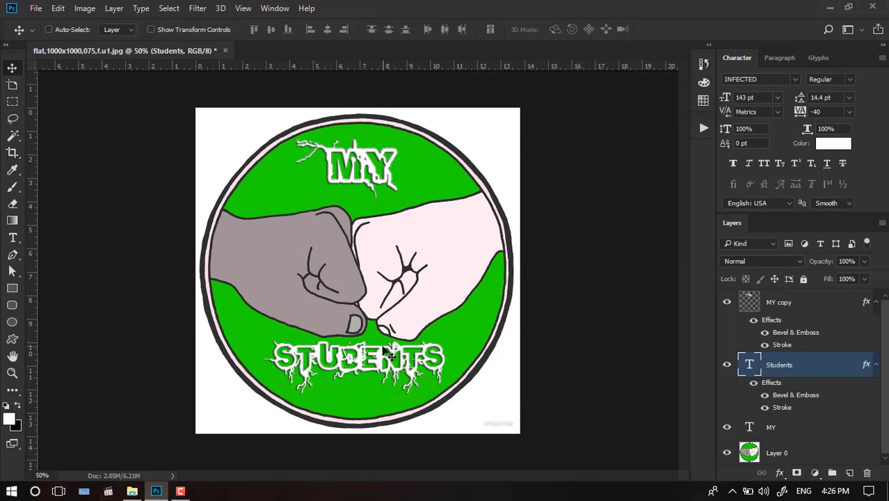
key("Left")
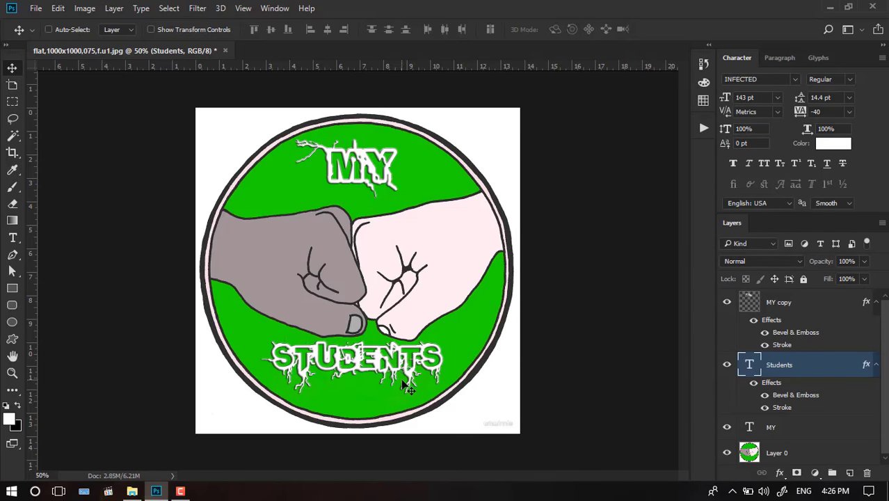
key("Left")
key("Down")
key("Down")
key("Down")
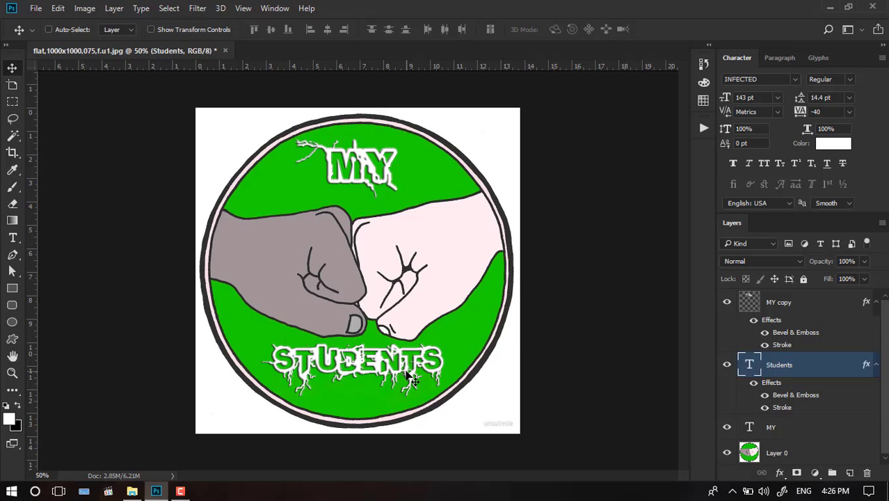
left_click(778, 303)
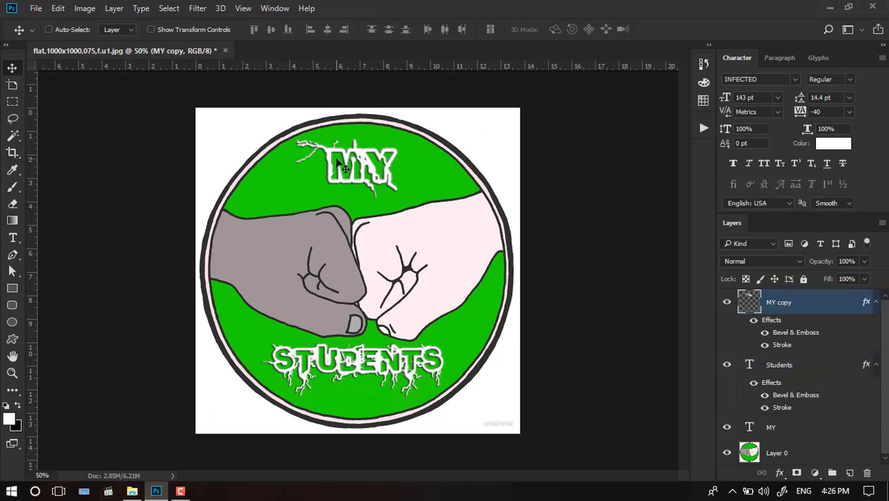
- Scale MY copy up about 121%, hide plain MY, reposition, then scale about 109%
key("ctrl+t")
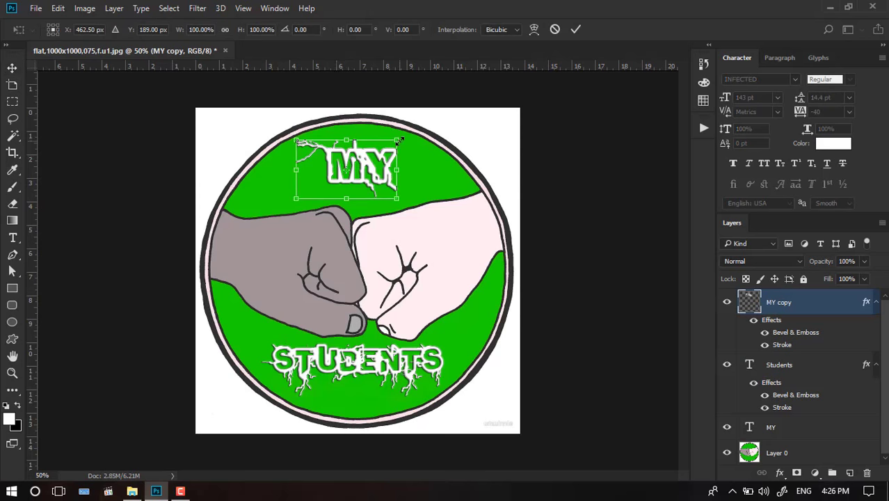
left_click_drag(398, 140, 408, 134)
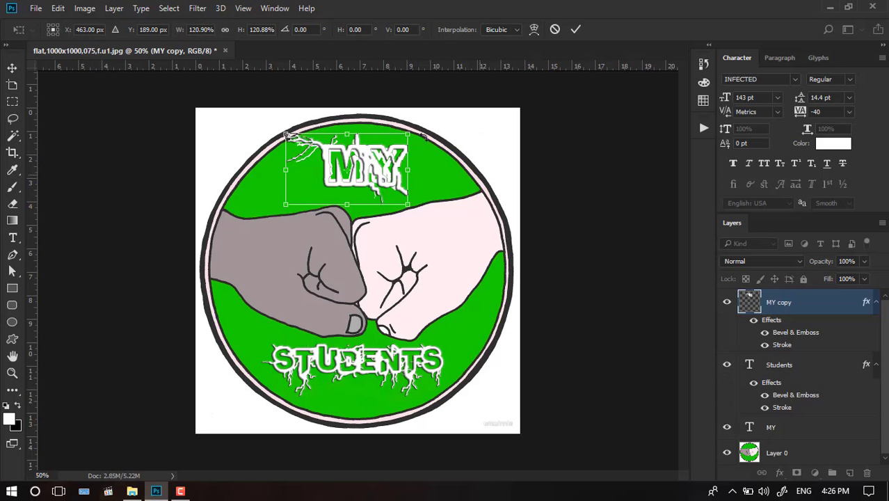
key("Return")
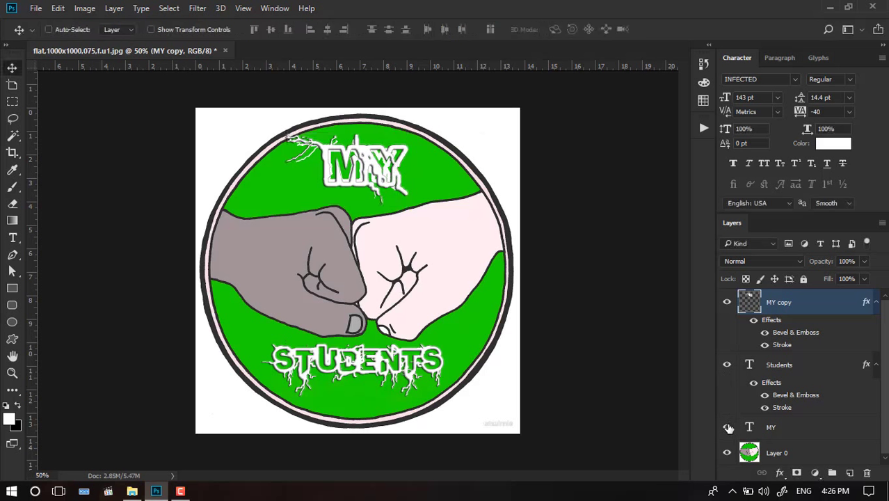
left_click(728, 427)
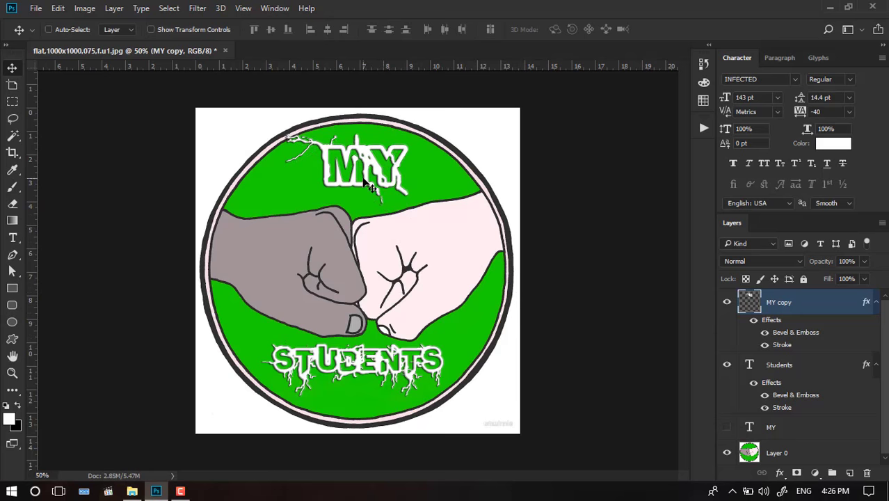
left_click_drag(371, 187, 379, 182)
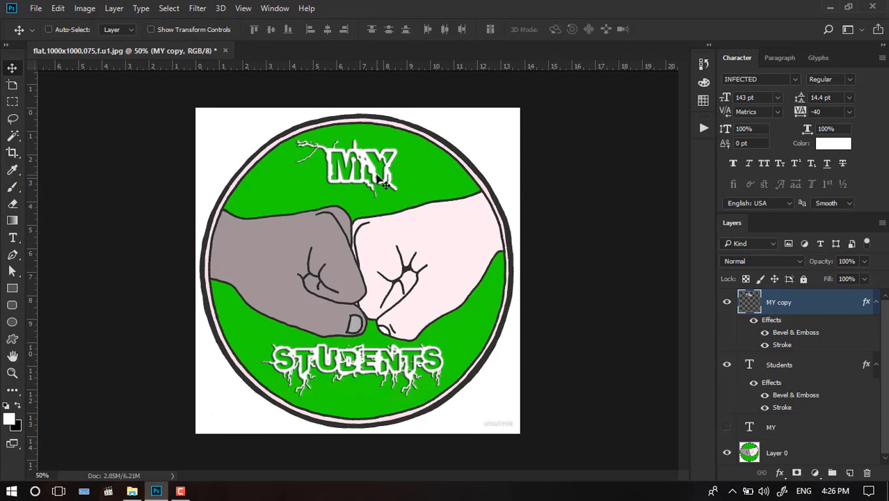
key("ctrl+t")
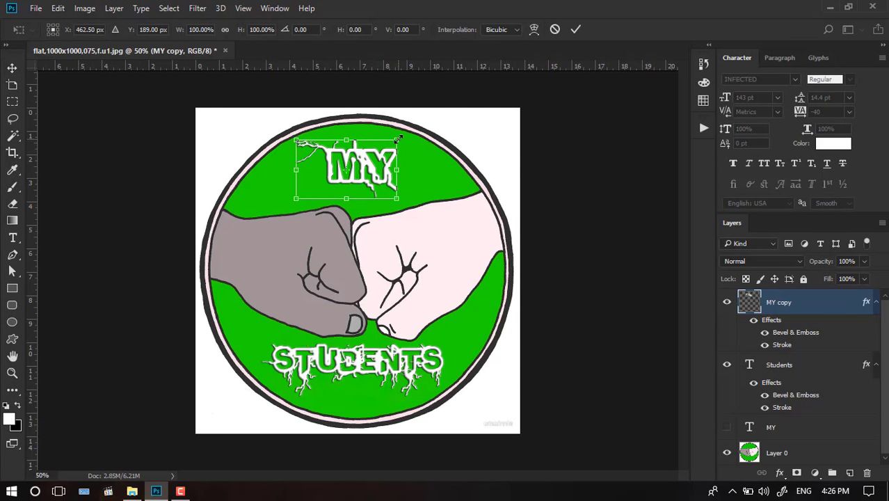
left_click_drag(397, 140, 403, 134)
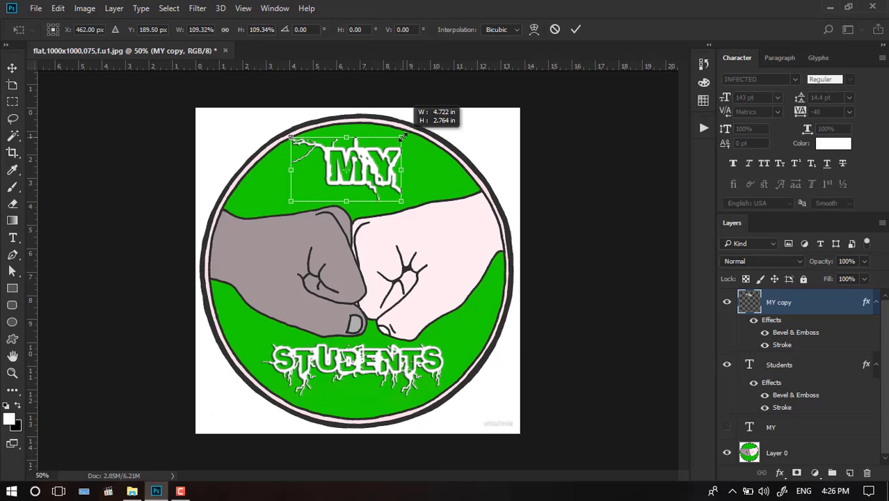
key("Return")
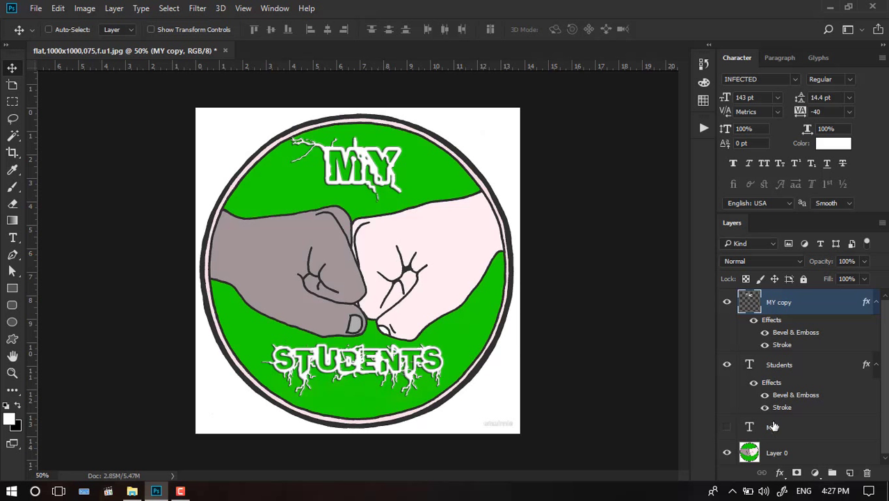
- On Layer 0, Magic Wand the grey left fist and set Lightness about -60
left_click(775, 453)
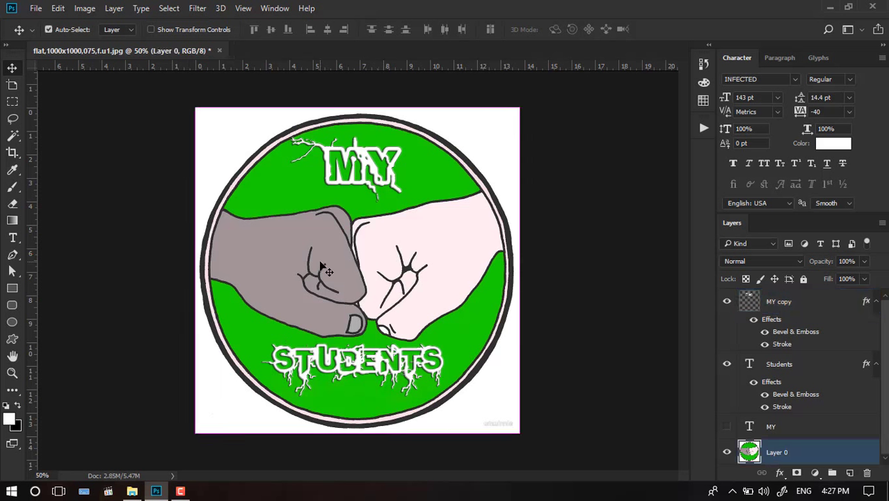
key("w")
left_click(285, 234)
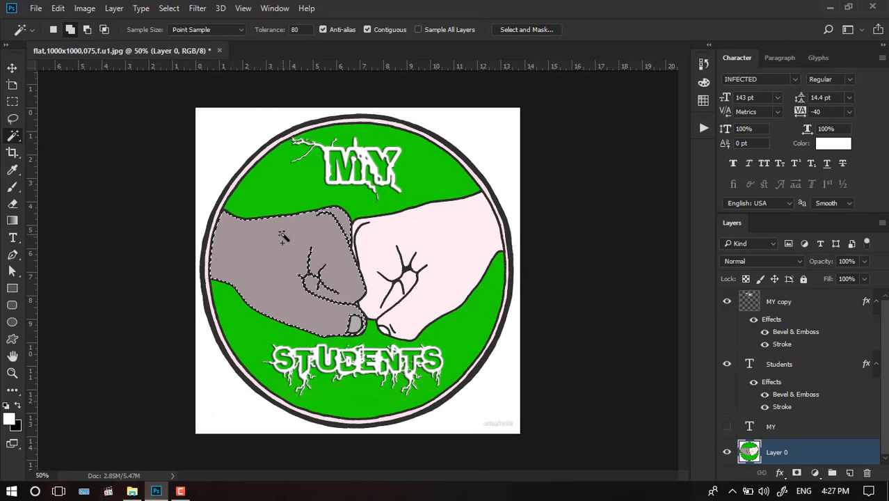
key("ctrl+u")
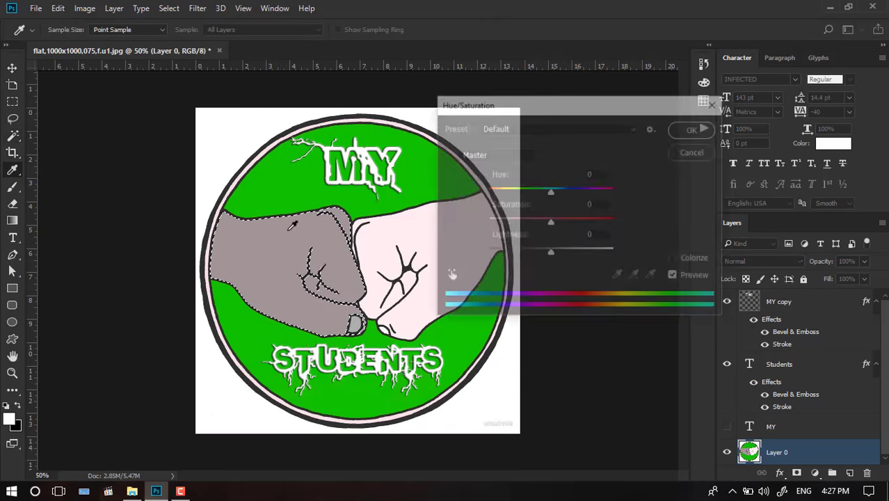
mouse_move(528, 251)
left_mouse_down()
mouse_move(501, 255)
mouse_move(511, 252)
left_mouse_up()
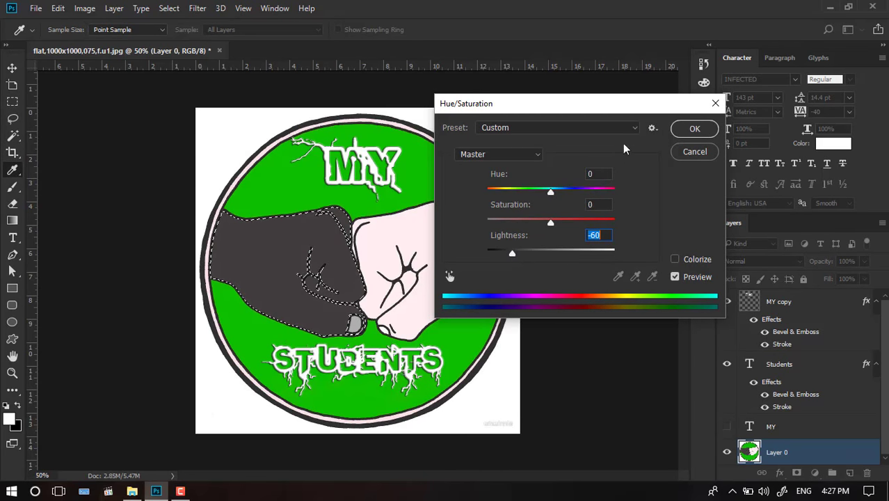
left_click(682, 132)
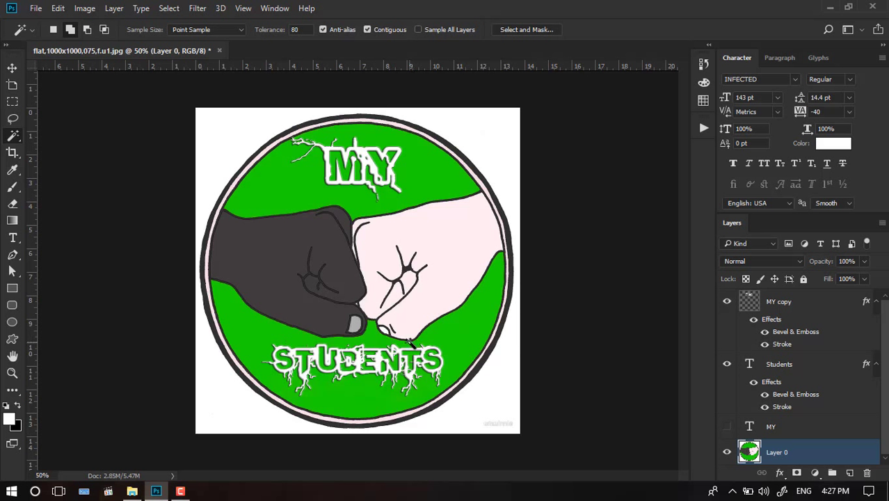
- Select the white corner background with the Magic Wand and delete it to transparency, then deselect
left_click(219, 138)
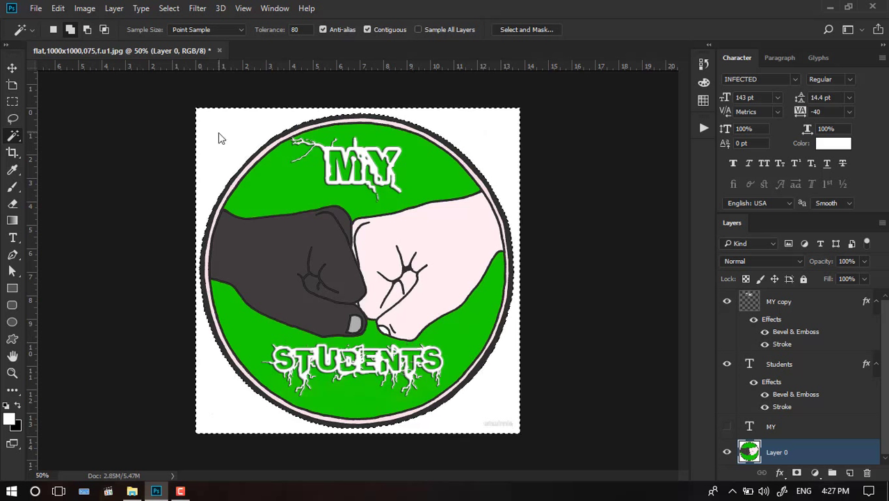
key("Delete")
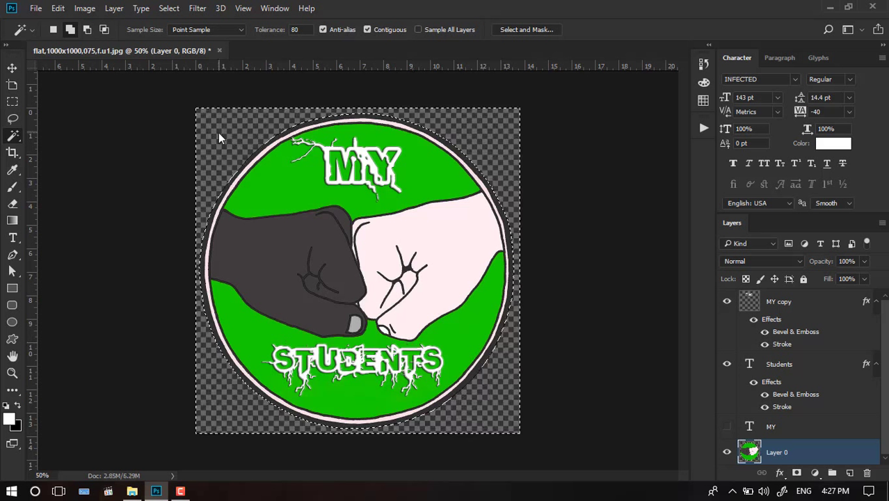
key("ctrl+d")
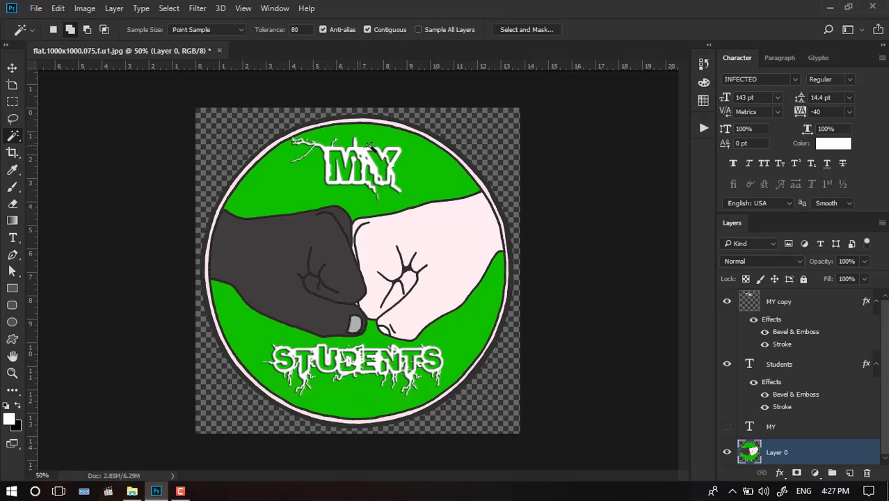
scroll(381, 113, "up", 2)
scroll(390, 118, "up", 3)
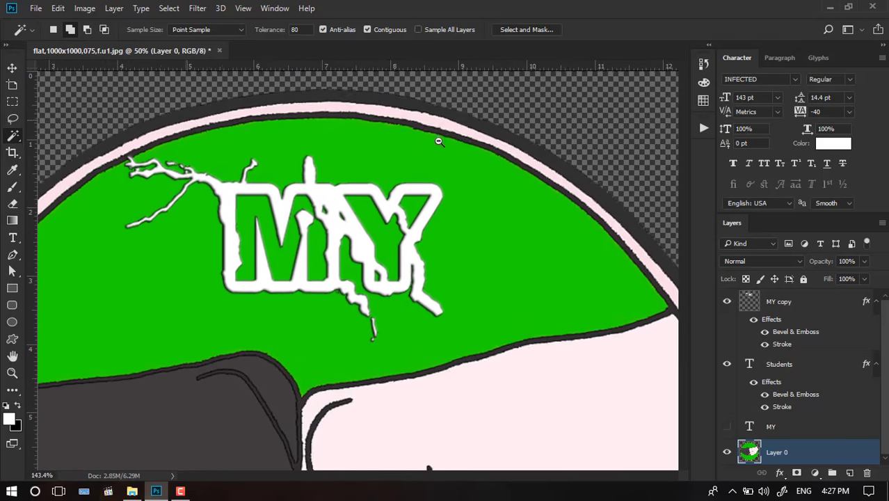
right_click(386, 155)
left_click(383, 158)
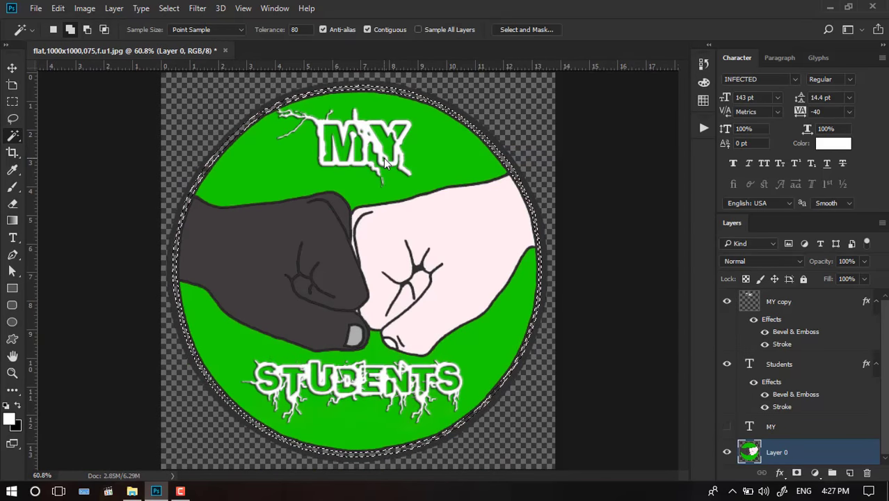
key("ctrl+d")
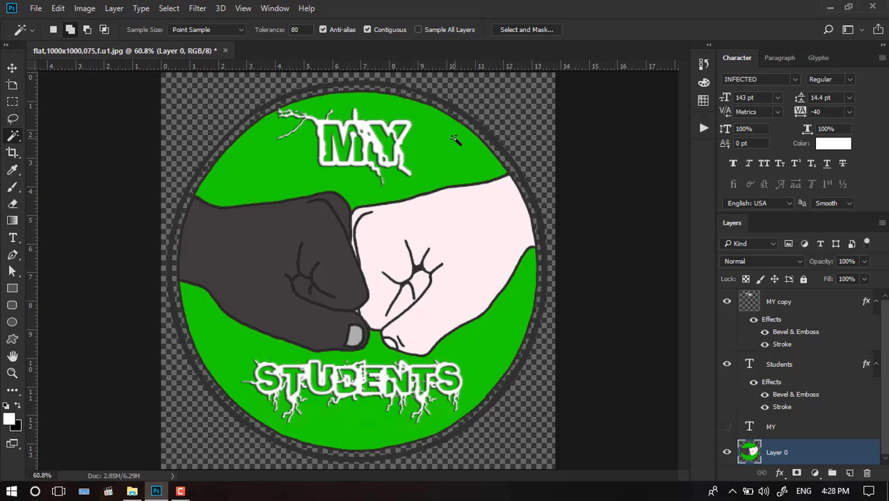
- Select the dark outer ring and apply Hue/Saturation Lightness +83 to make it pale grey
left_click(466, 116)
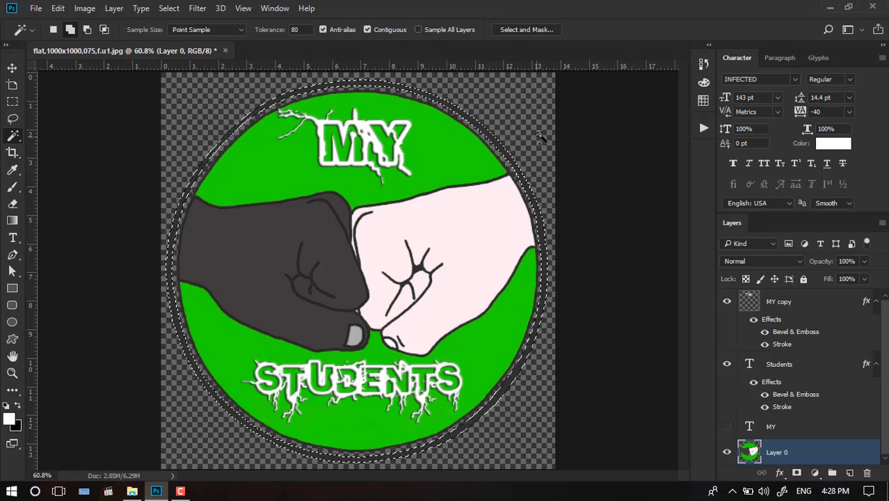
key("ctrl+u")
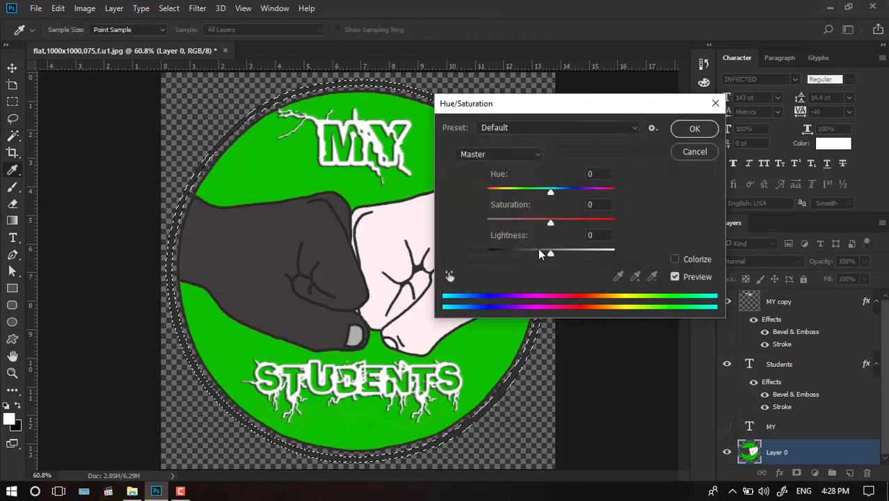
mouse_move(550, 253)
left_mouse_down()
mouse_move(642, 255)
mouse_move(579, 254)
mouse_move(601, 255)
left_mouse_up()
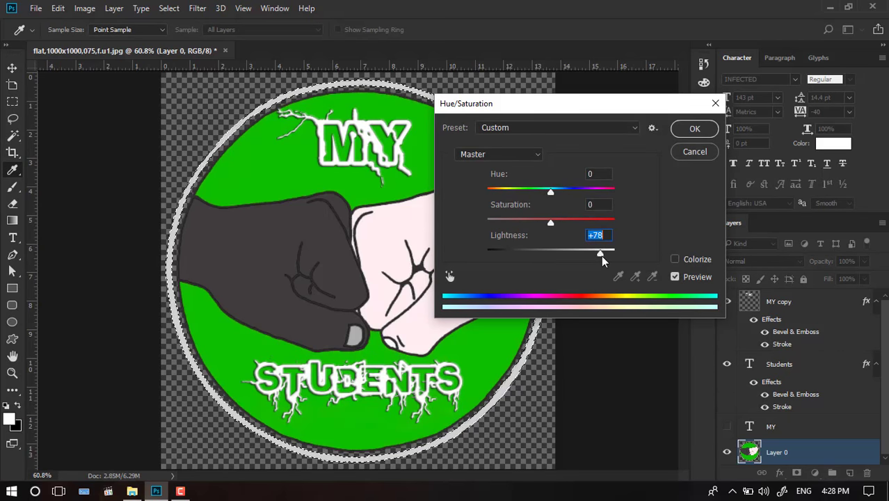
left_click(694, 129)
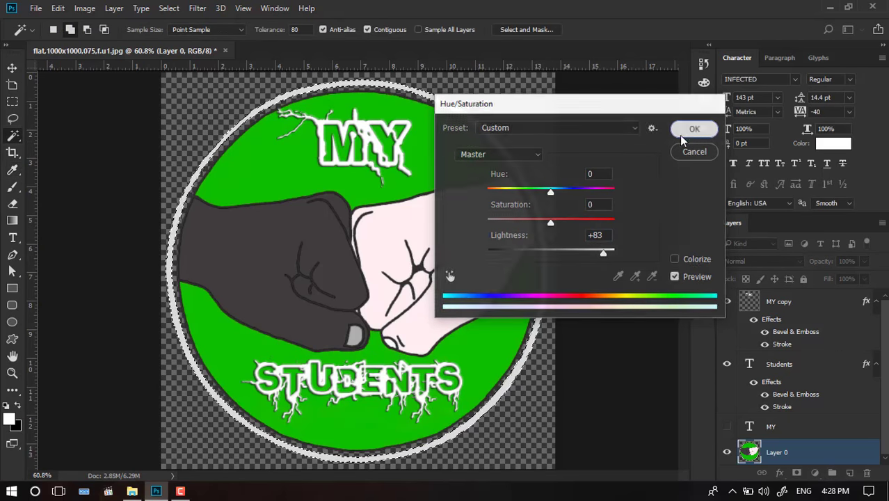
key("ctrl+d")
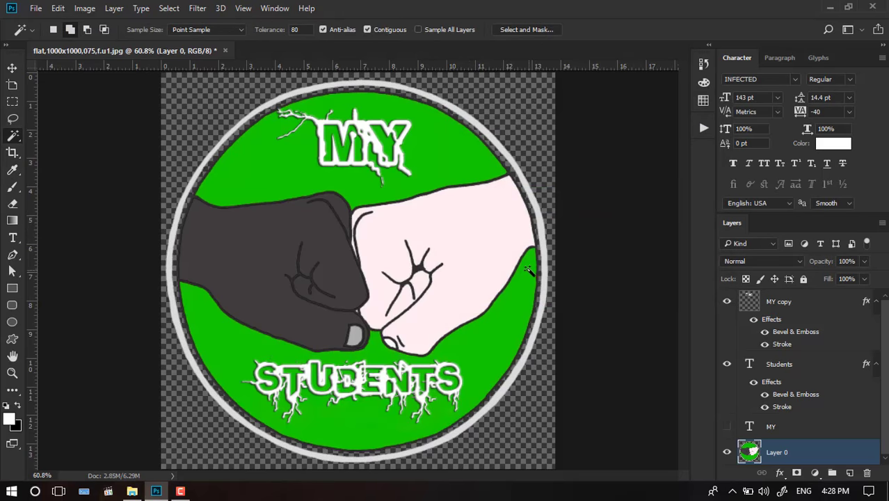